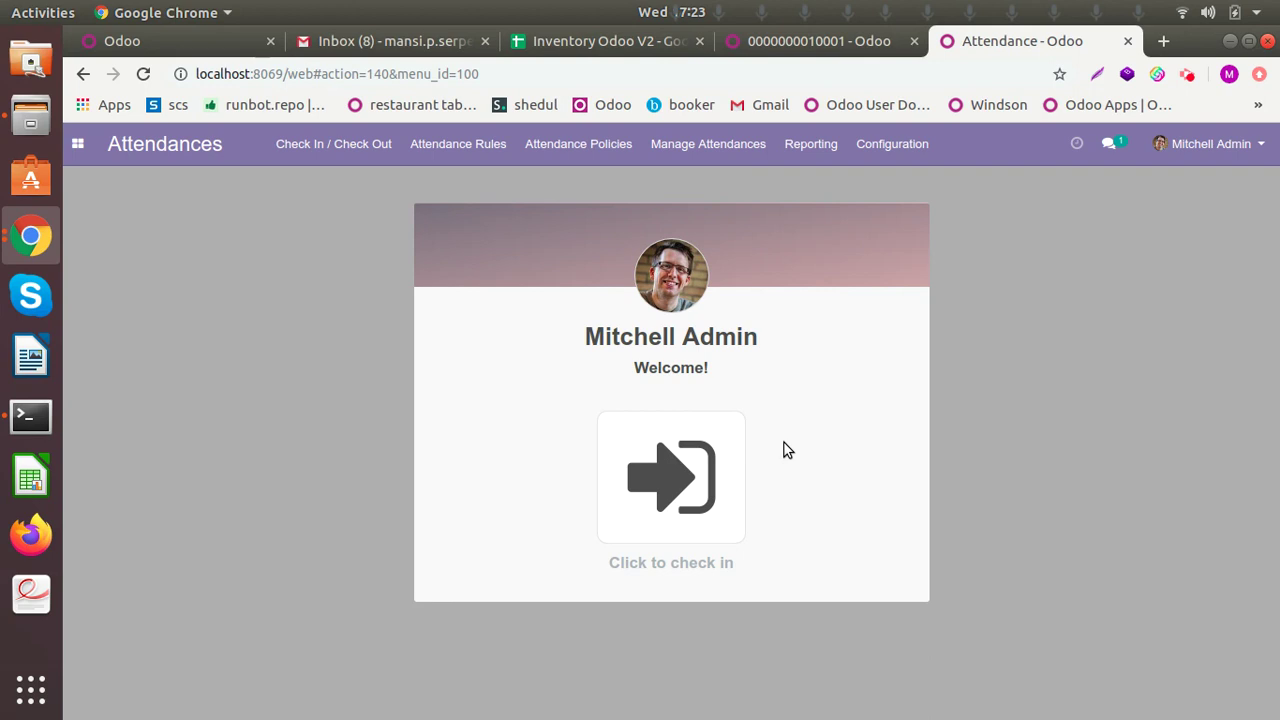
- Check in the current employee and acknowledge the check-in message
click(706, 473)
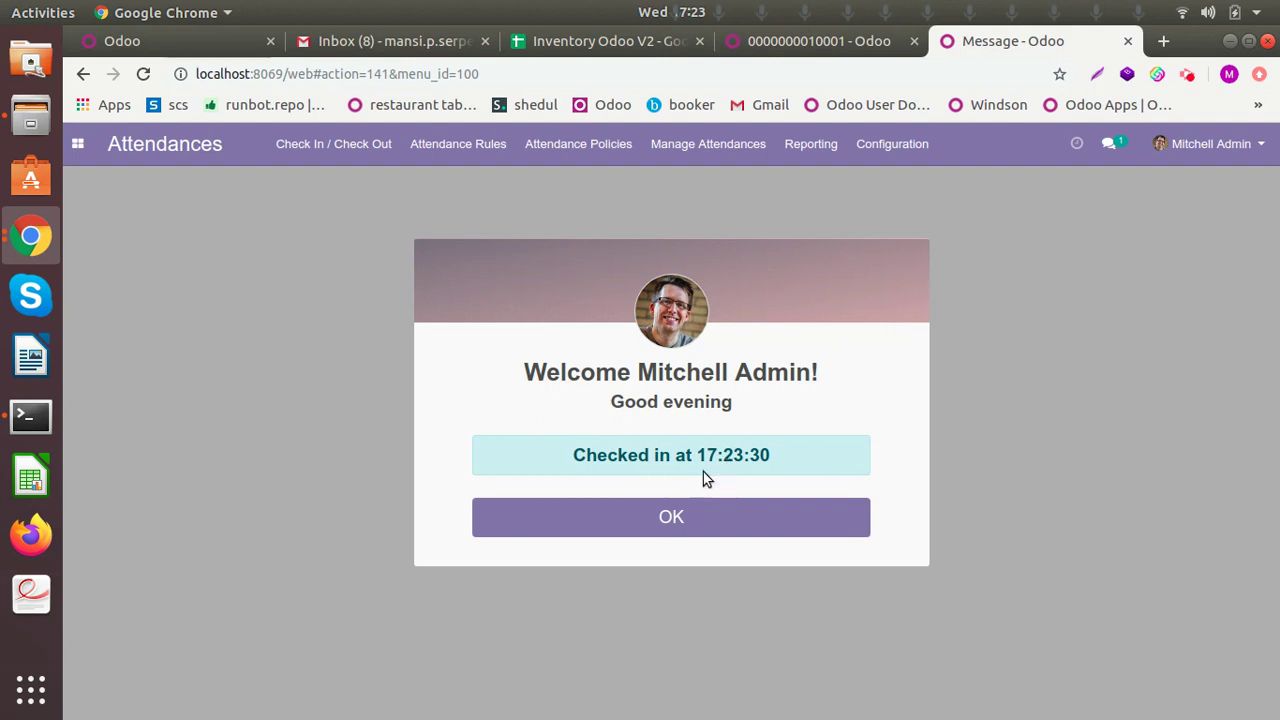
click(798, 517)
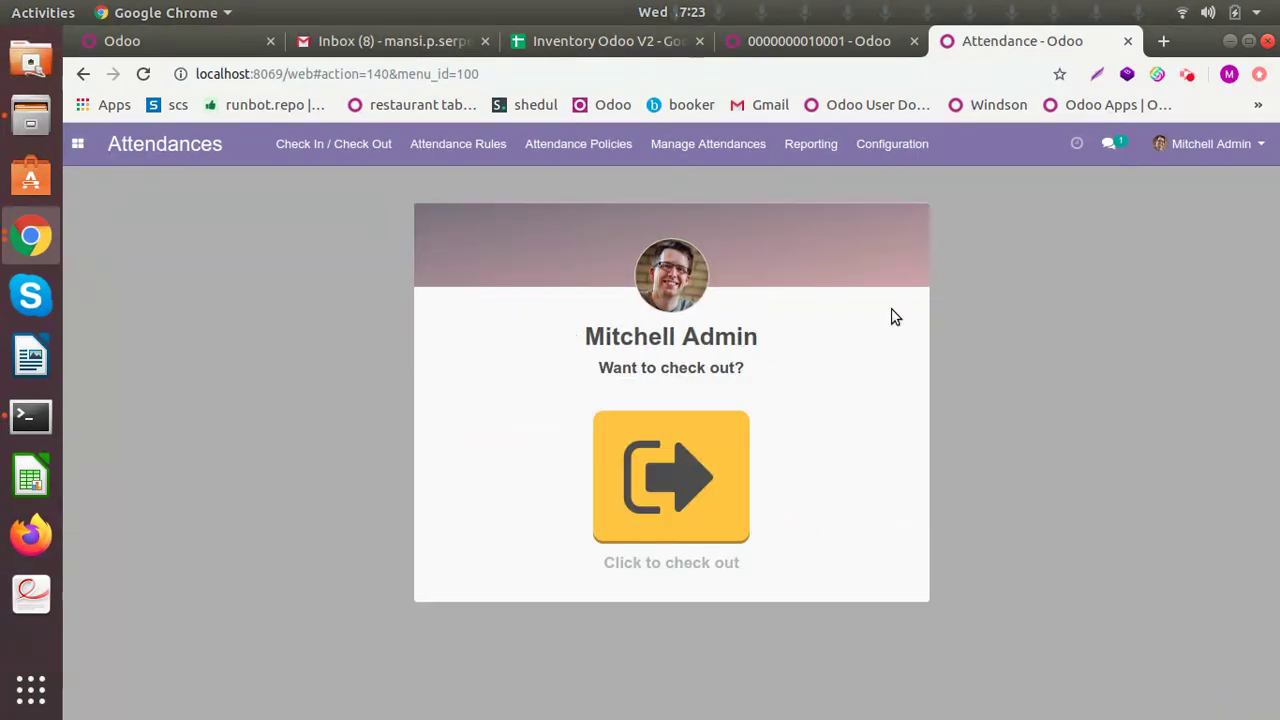
- Open the Overtime rule in edit mode, examine the type, apply-after time and rate of its lines, and save it
click(440, 156)
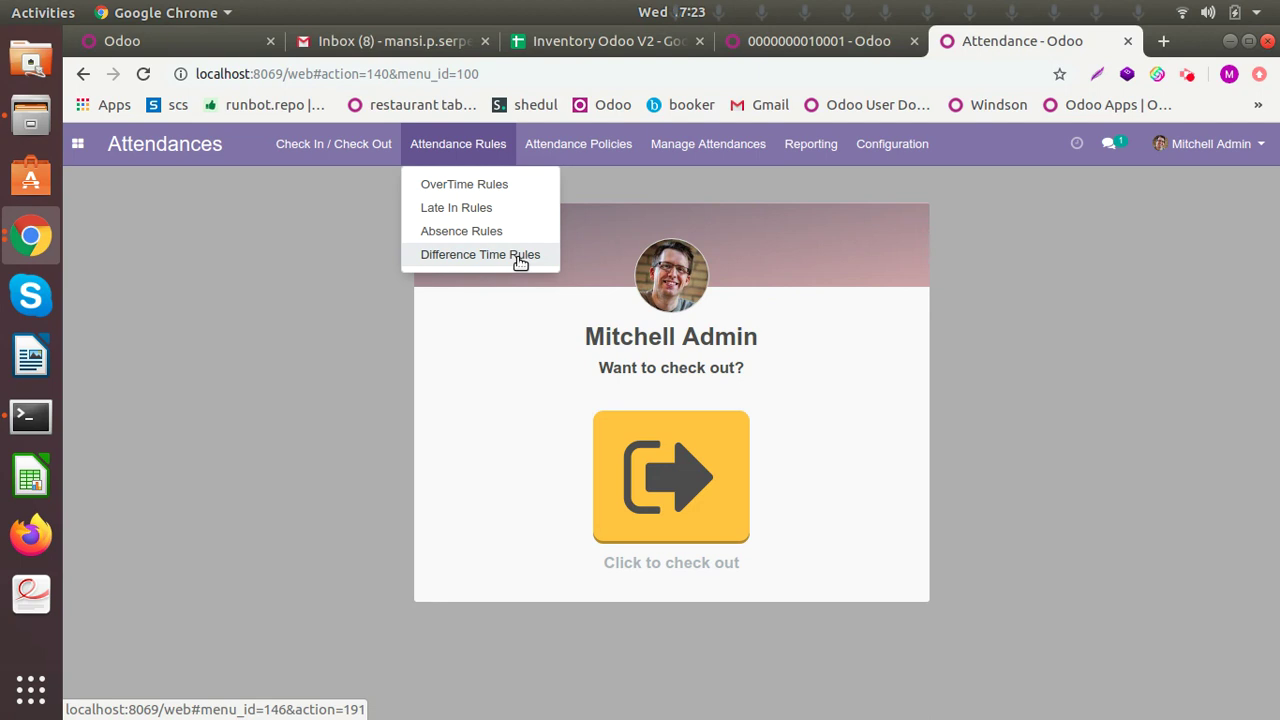
click(509, 187)
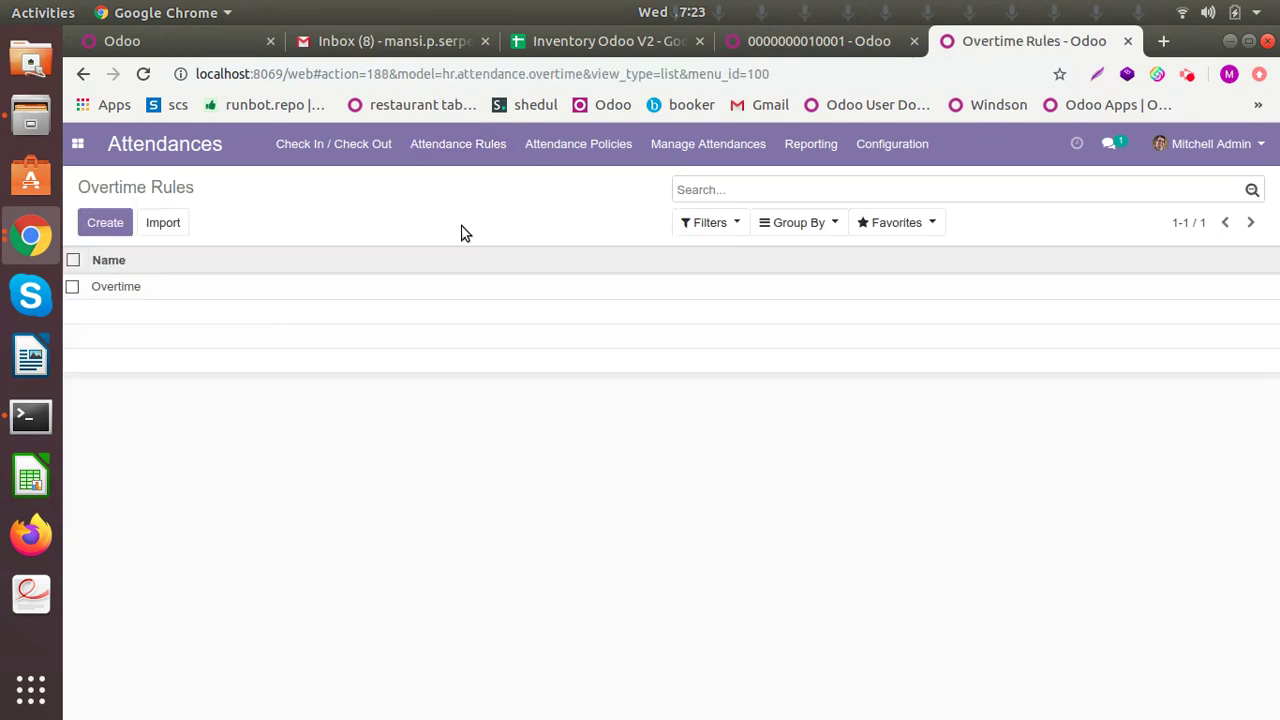
click(275, 286)
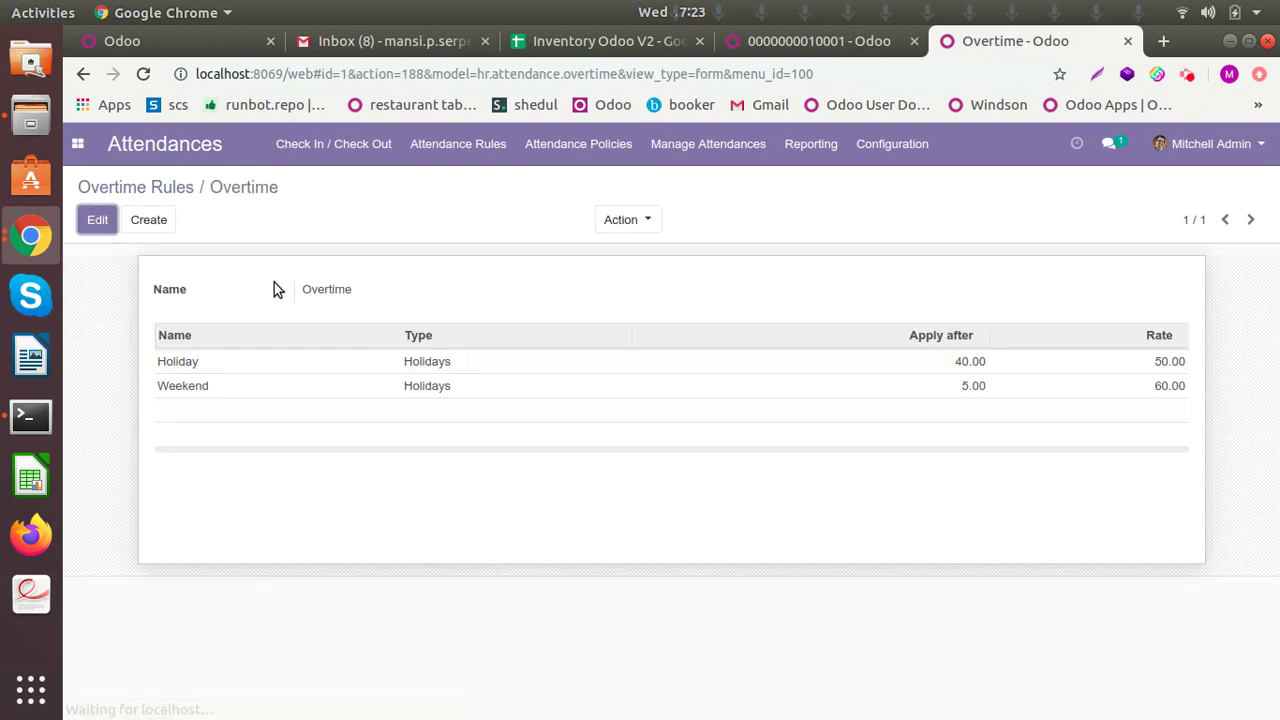
click(106, 224)
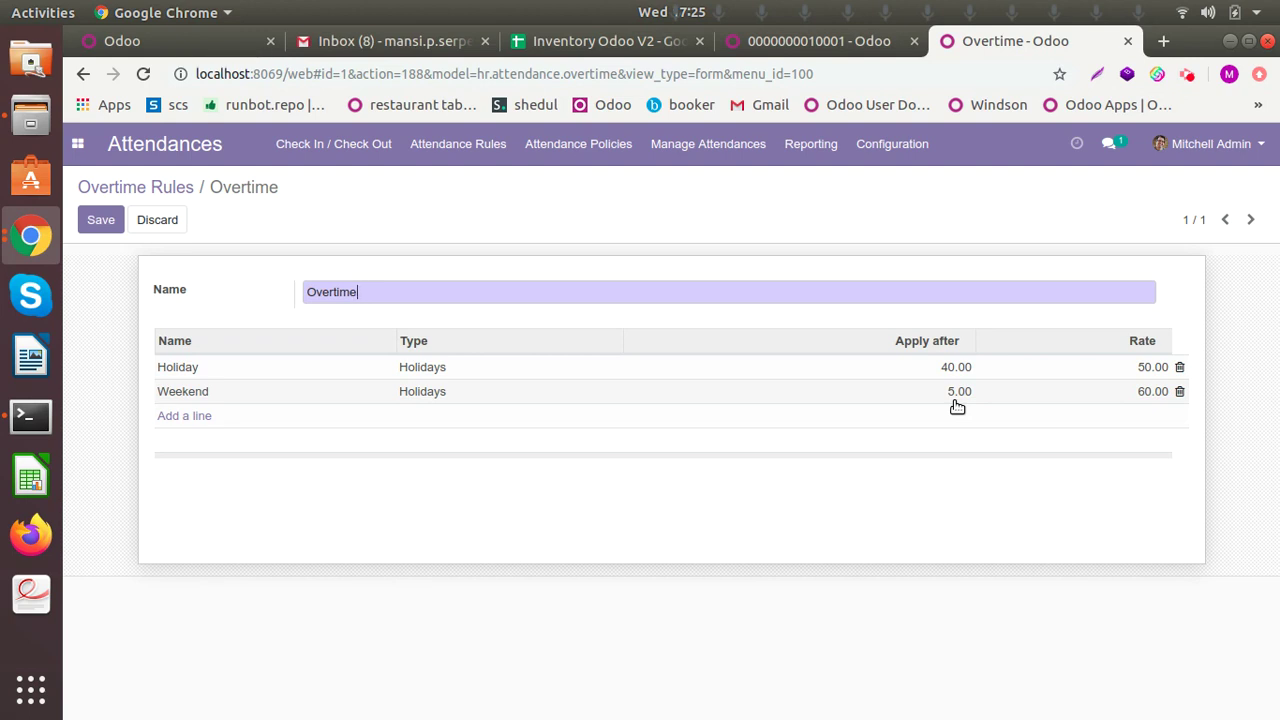
click(100, 228)
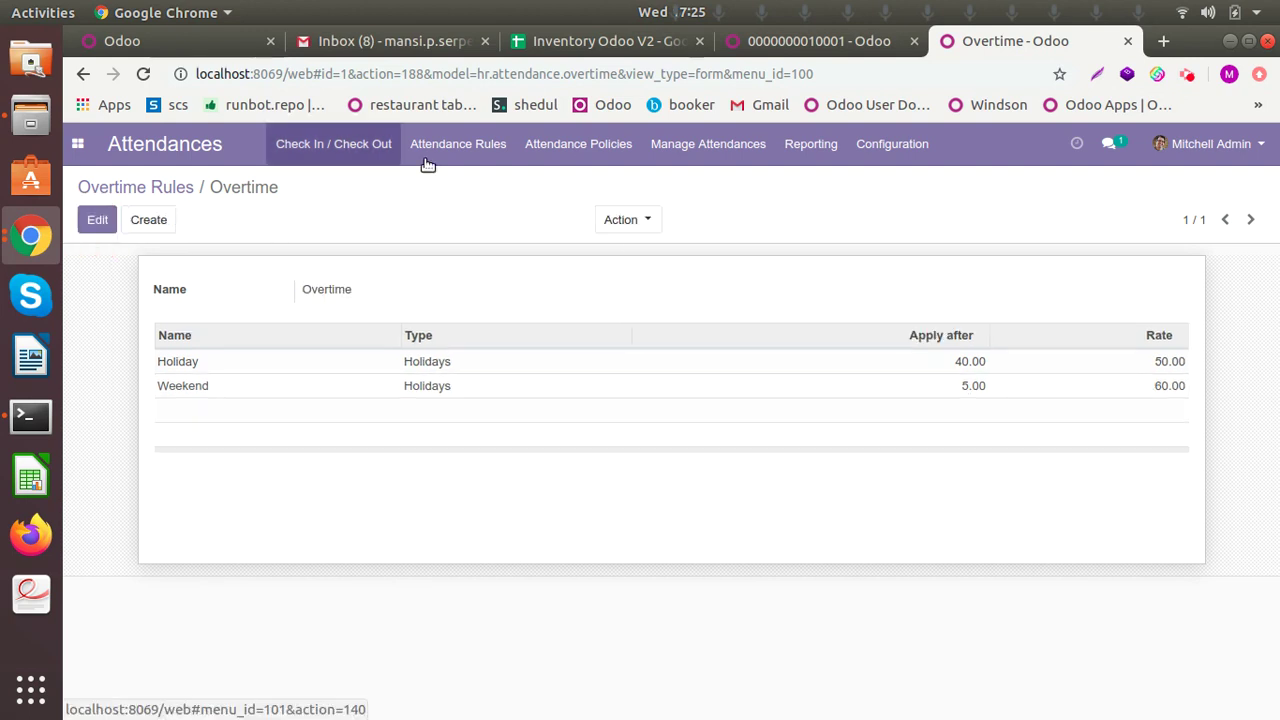
- Open the Late in rule in edit mode, examine the time, type, rate and amount of its late-in period, and save it
click(453, 148)
click(477, 215)
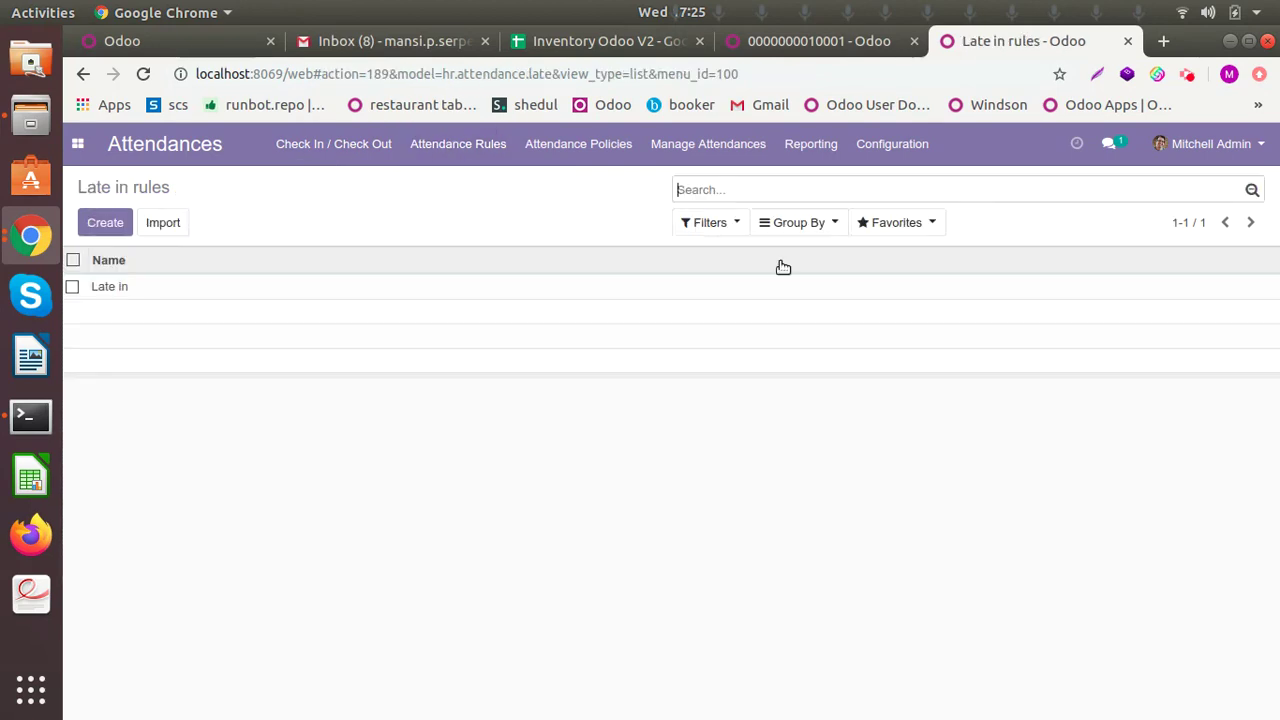
click(84, 292)
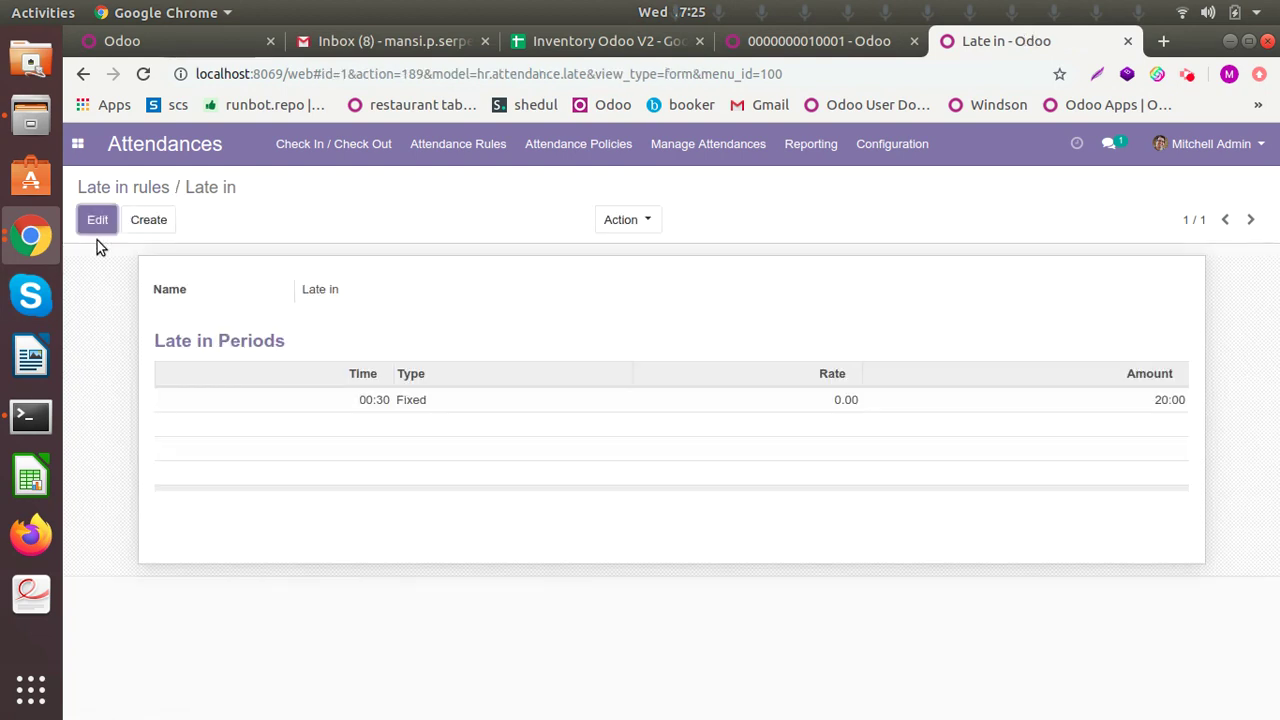
click(88, 219)
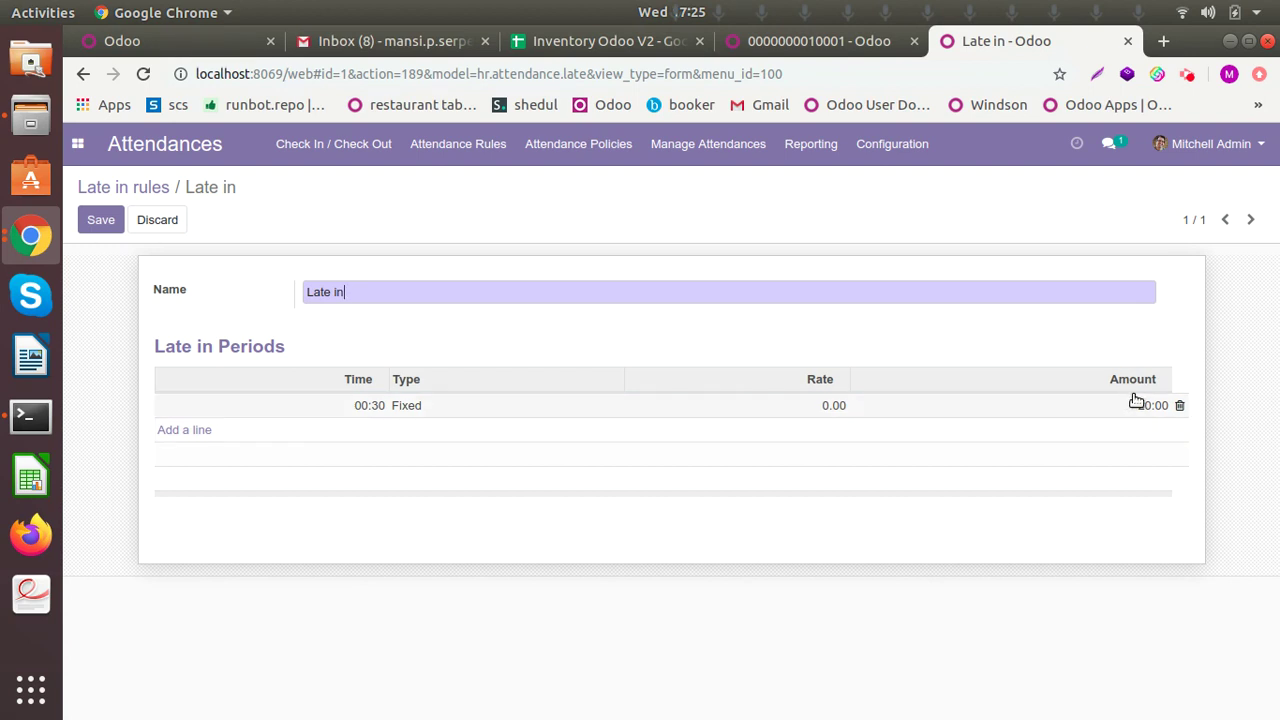
click(118, 230)
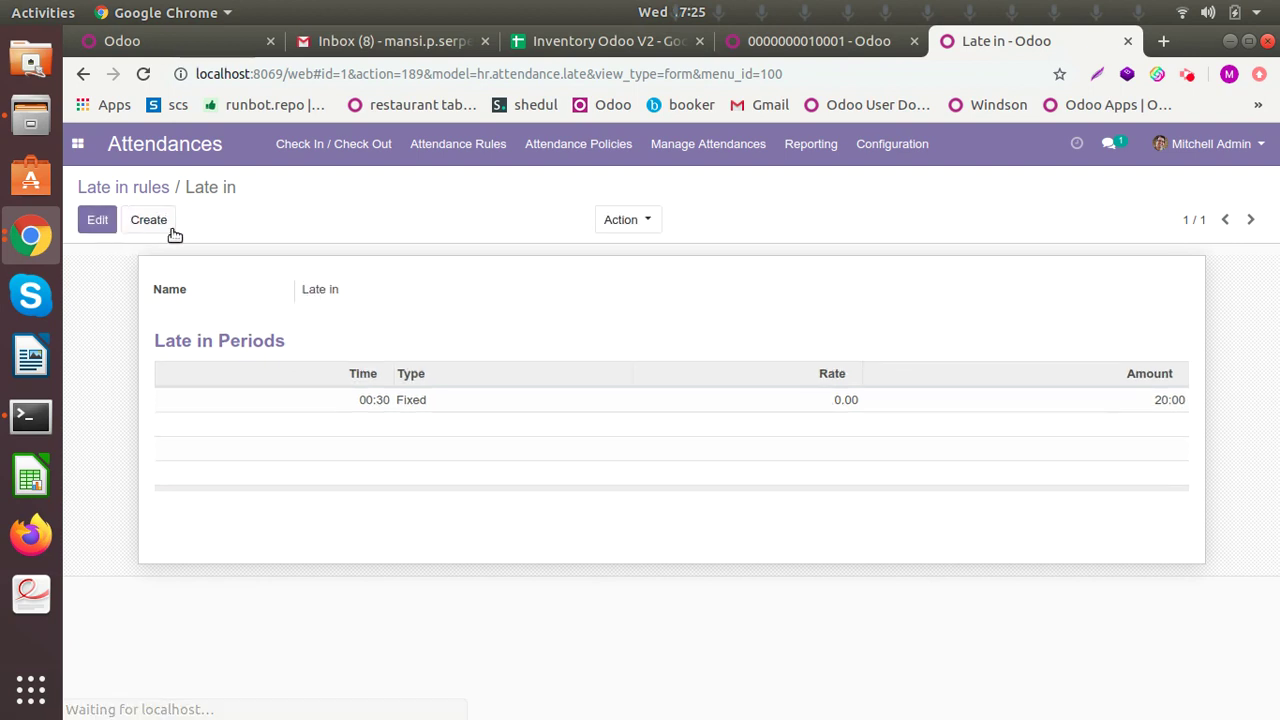
- Open the existing Absence Rules record in edit mode, examine the rate for each absence time, and save it
click(458, 145)
click(494, 236)
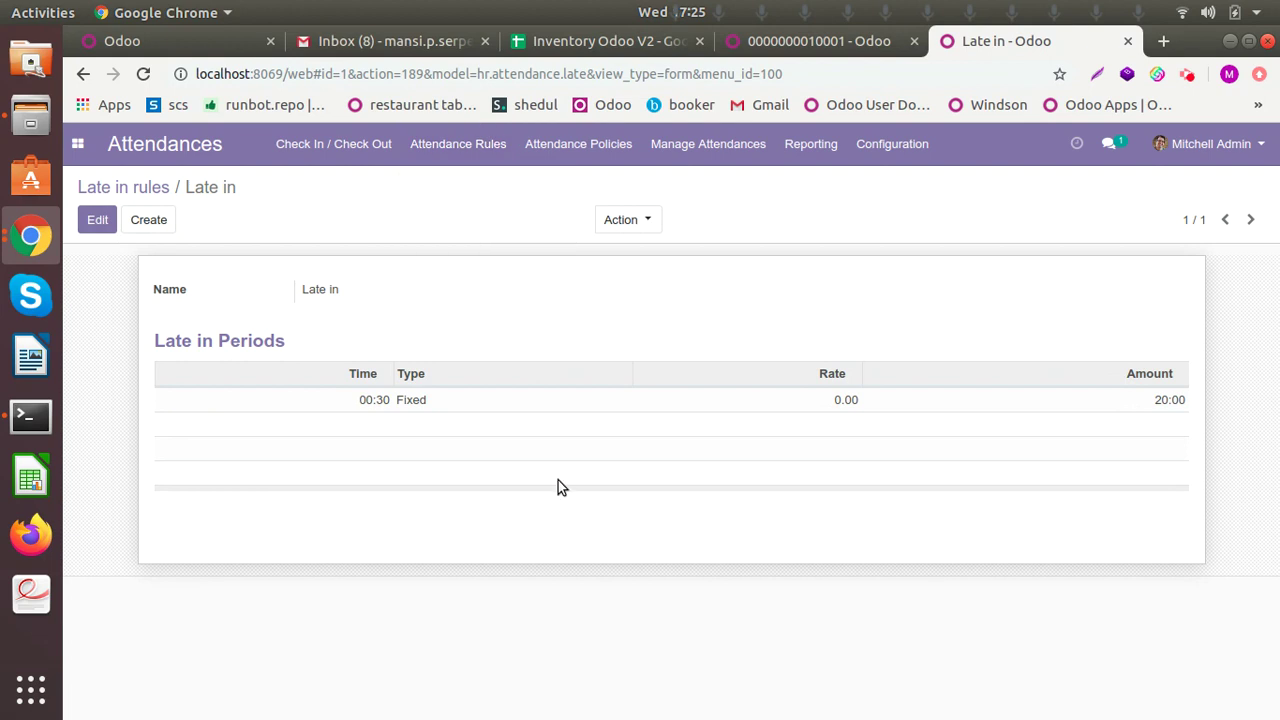
click(88, 228)
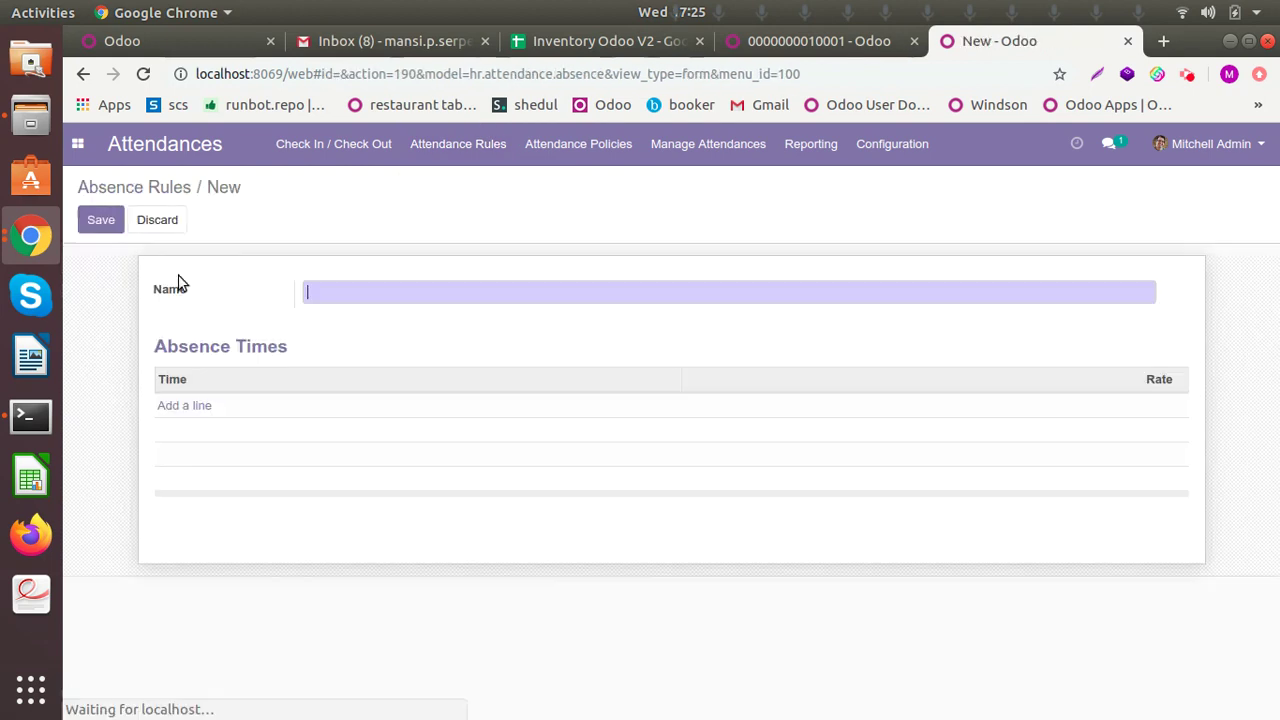
click(160, 228)
click(205, 286)
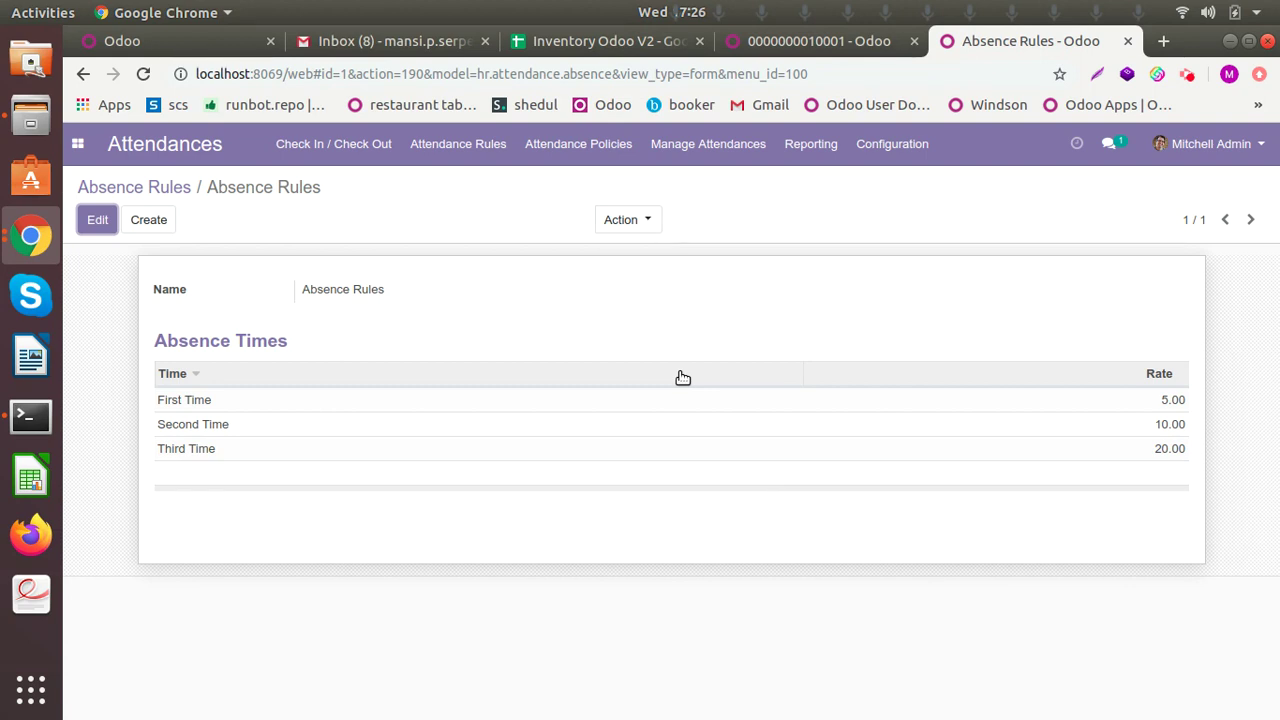
click(97, 223)
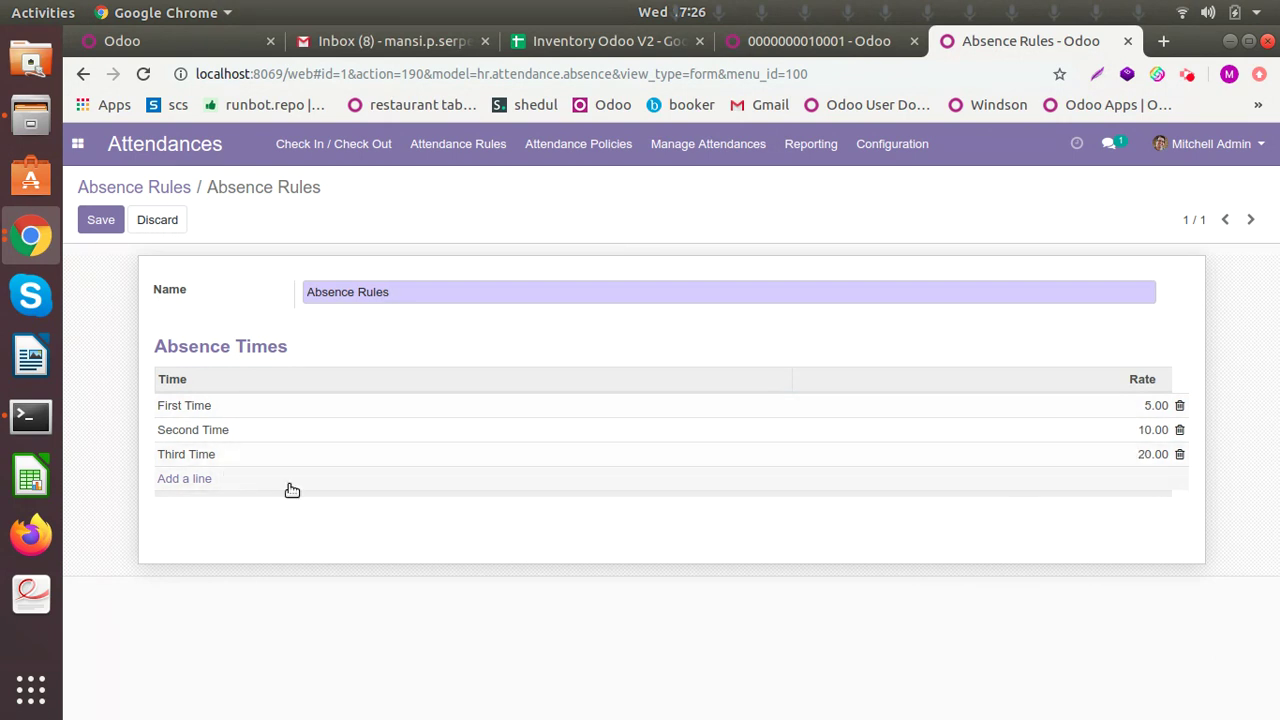
click(97, 221)
- Set the time of the line in the Difference time rule to 1.00 and save the rule
click(458, 143)
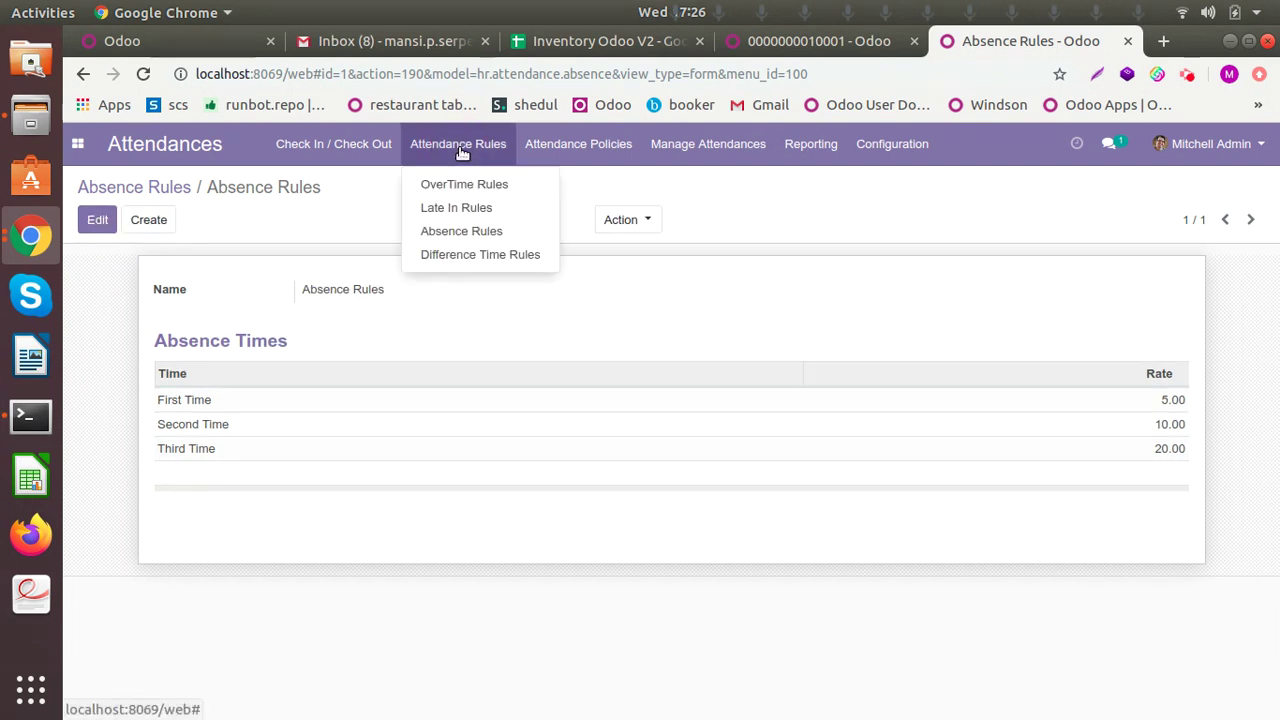
click(494, 258)
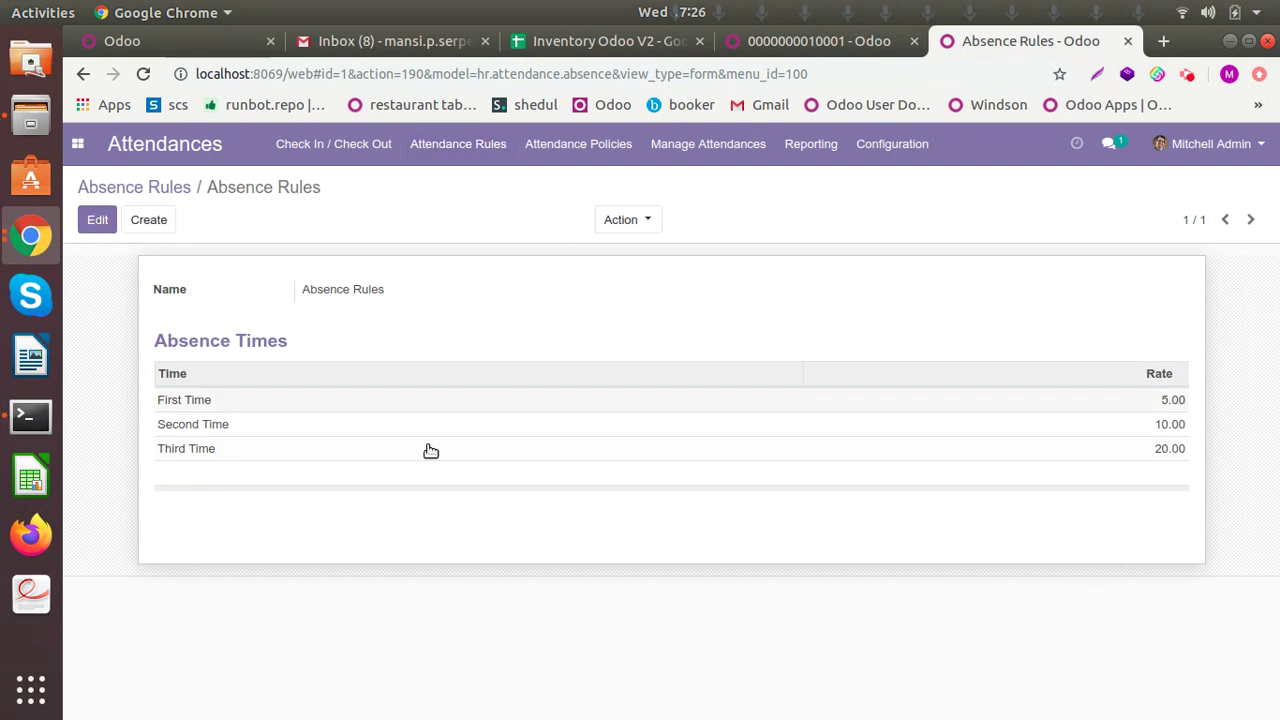
click(140, 290)
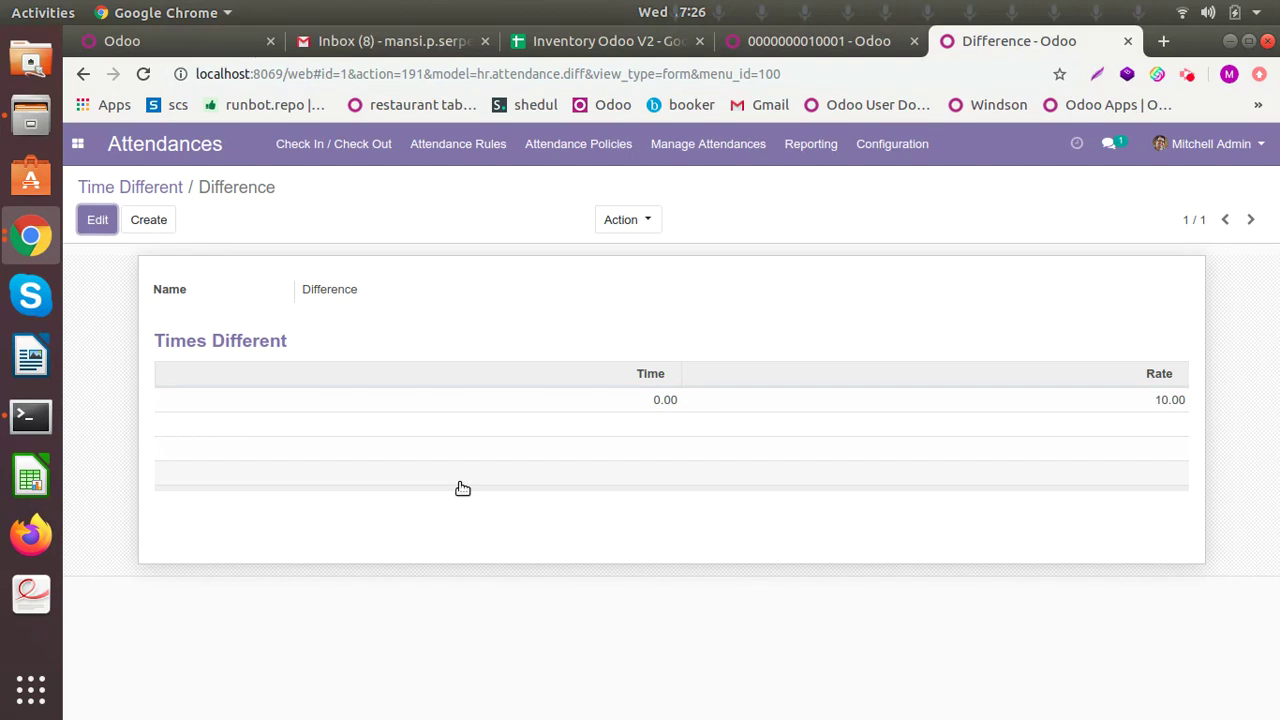
click(90, 222)
click(629, 410)
key(End)
key(BackSpace)
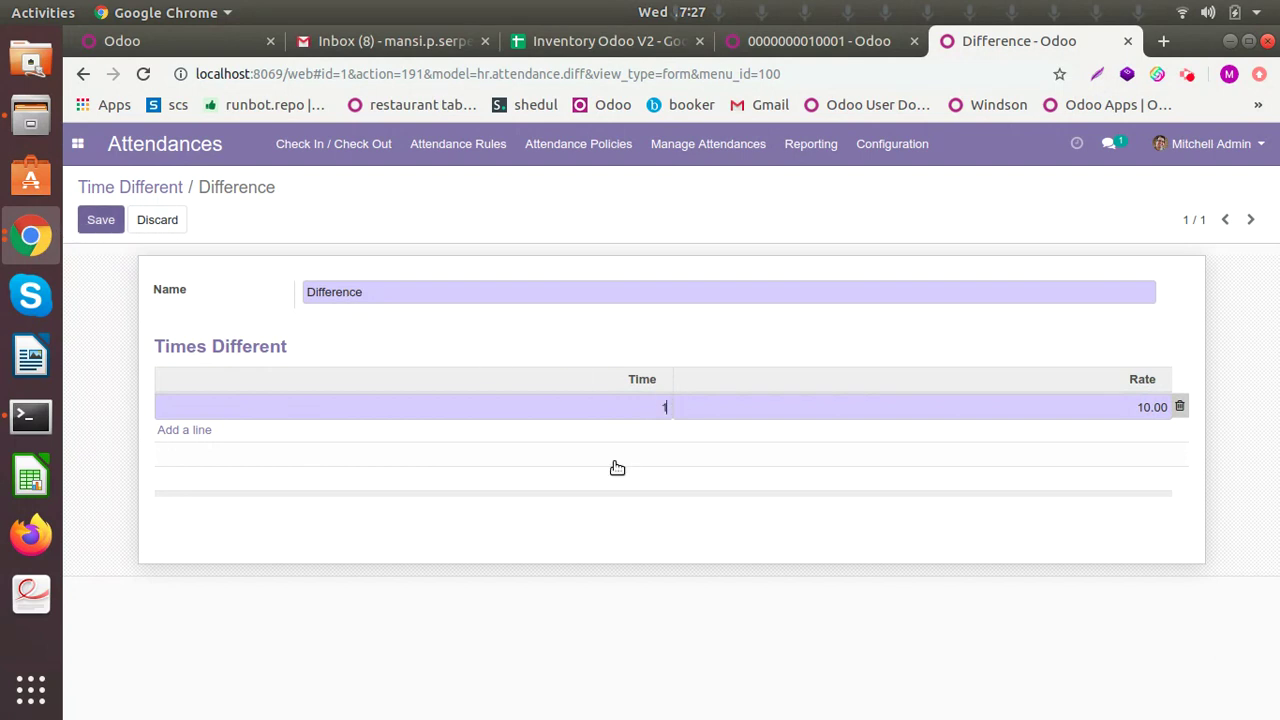
key(alt+s)
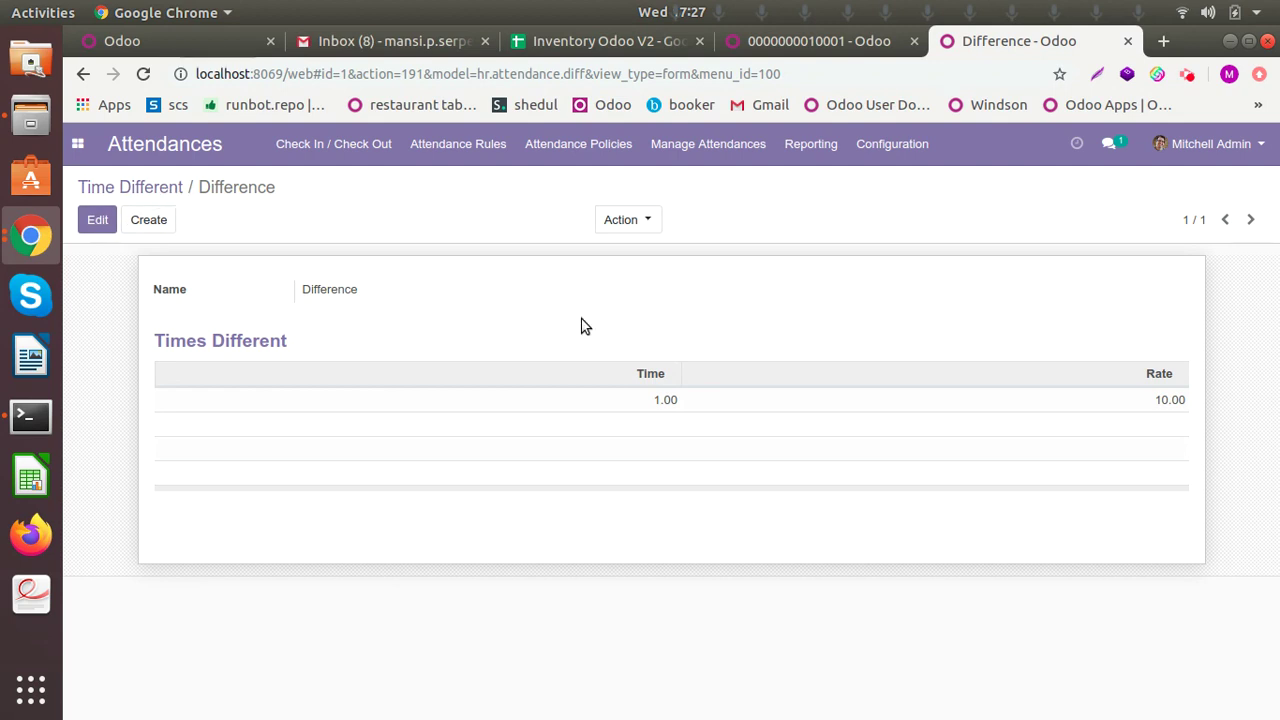
- Edit the Attendance Policy for 2020-2021, select Overtime as its overtime rule, and save the policy
click(557, 143)
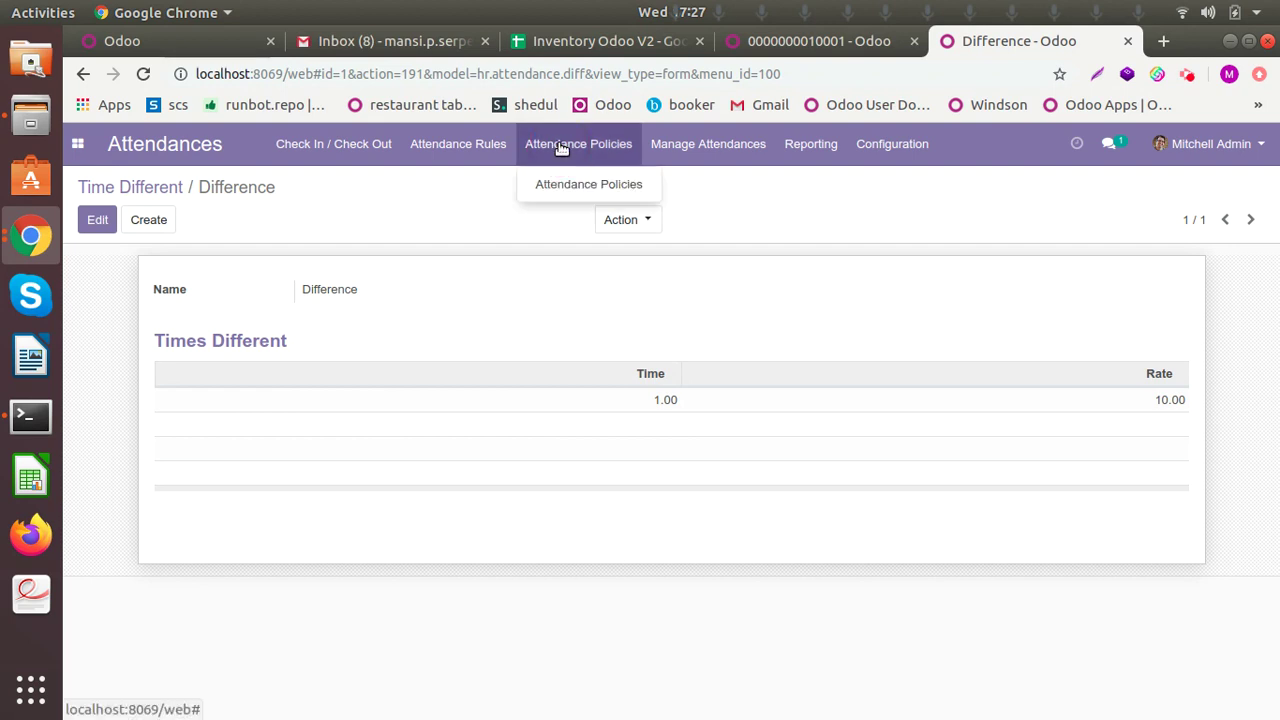
click(585, 187)
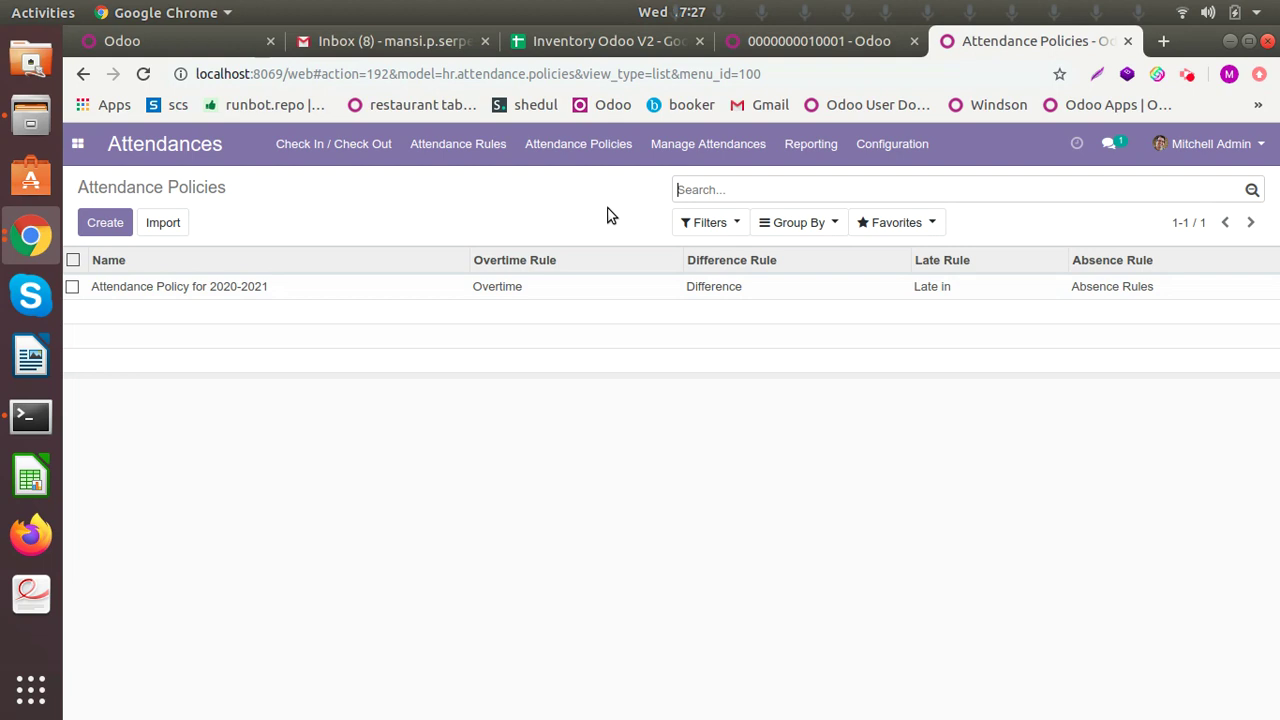
click(202, 292)
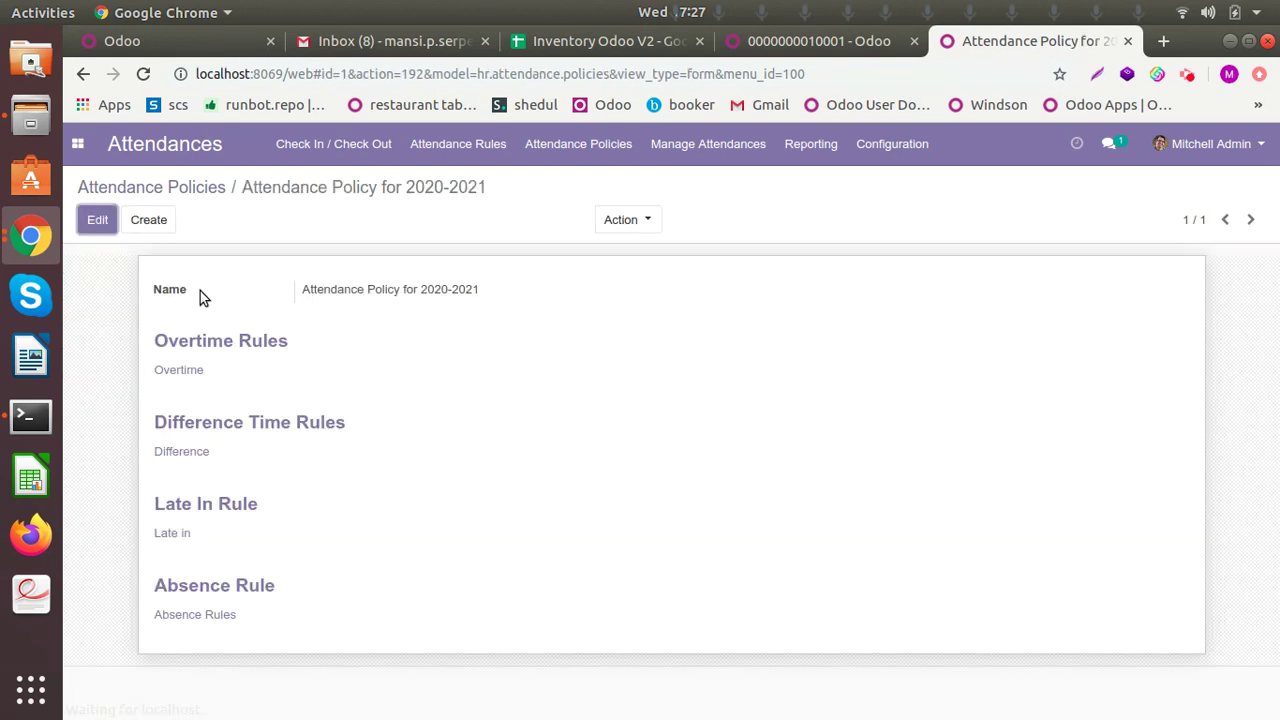
click(100, 220)
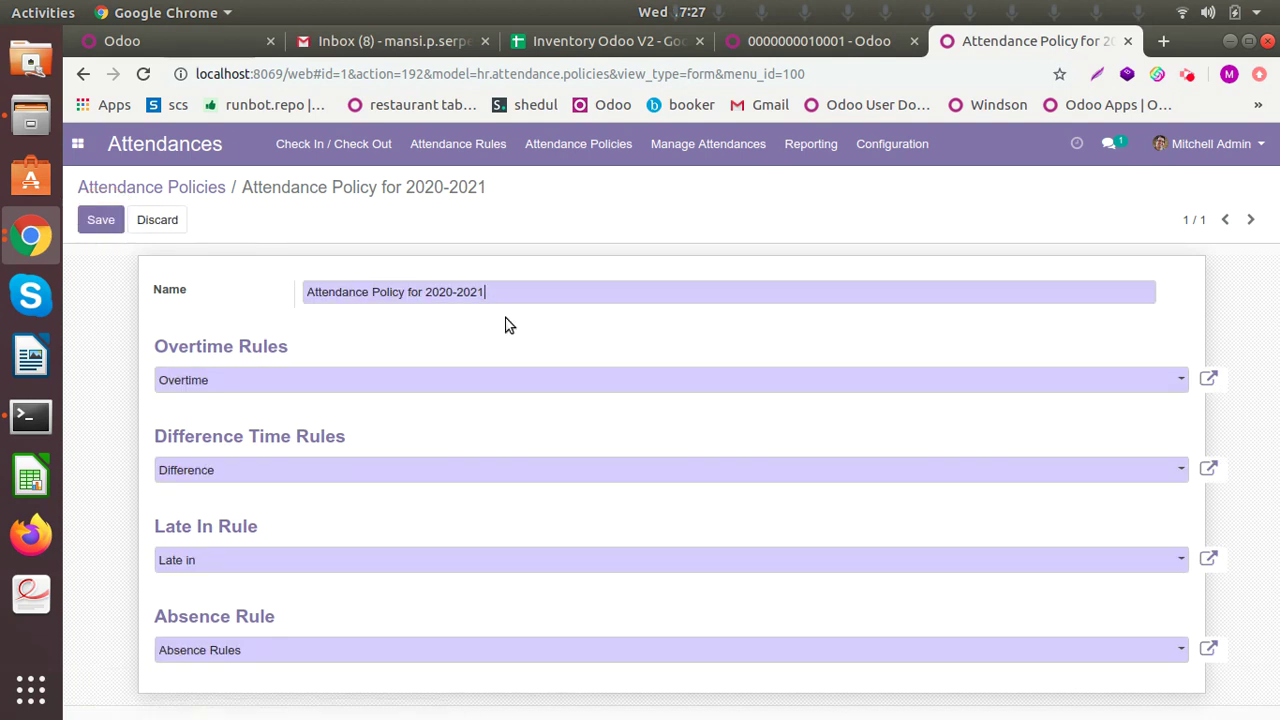
click(247, 389)
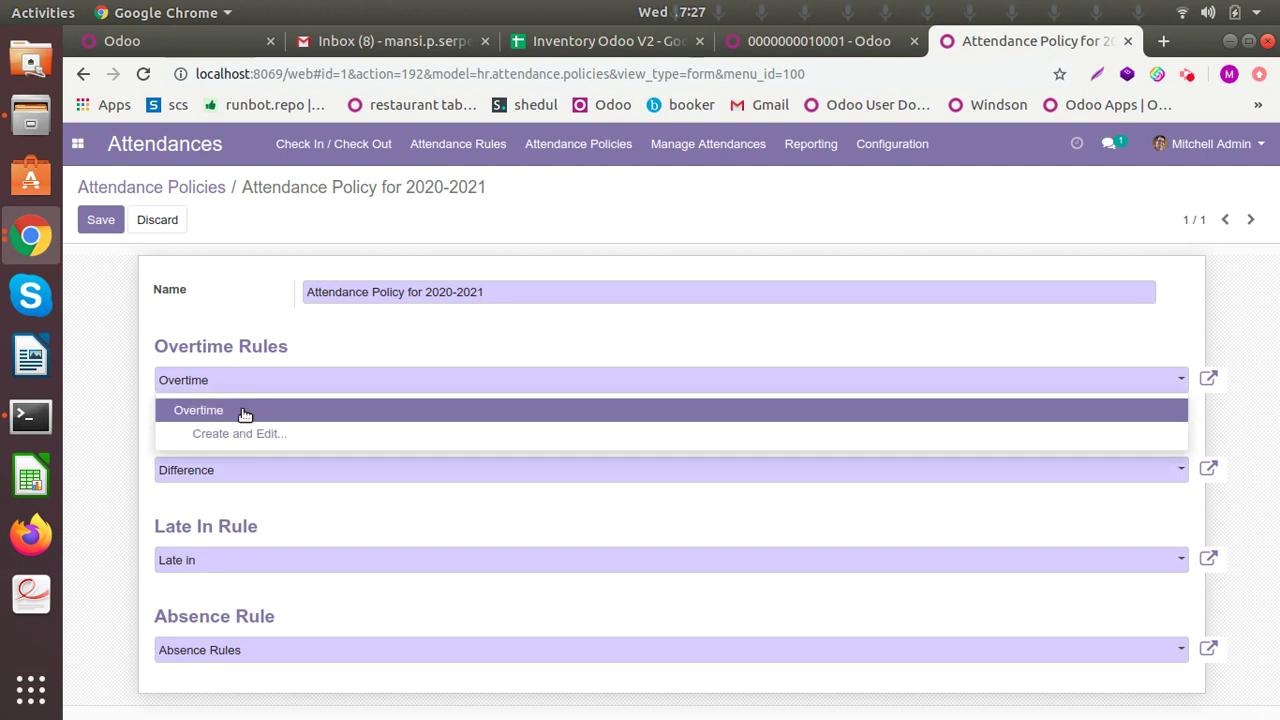
click(246, 410)
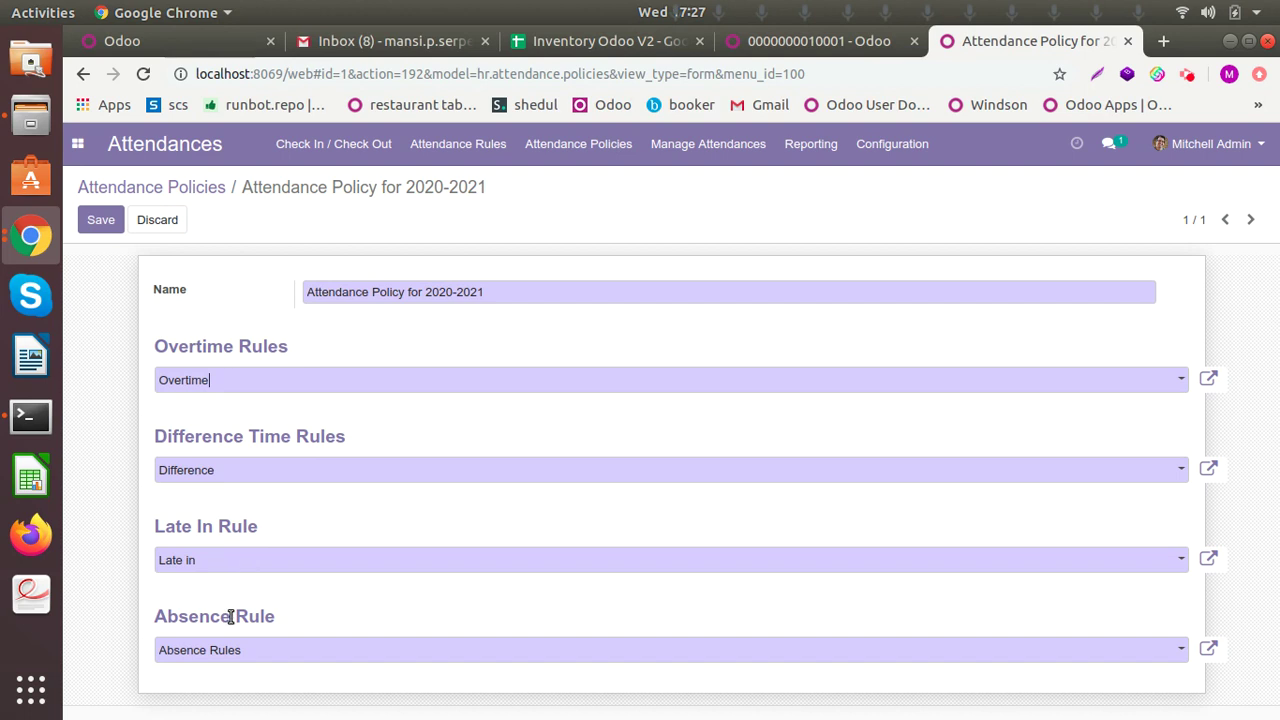
click(101, 219)
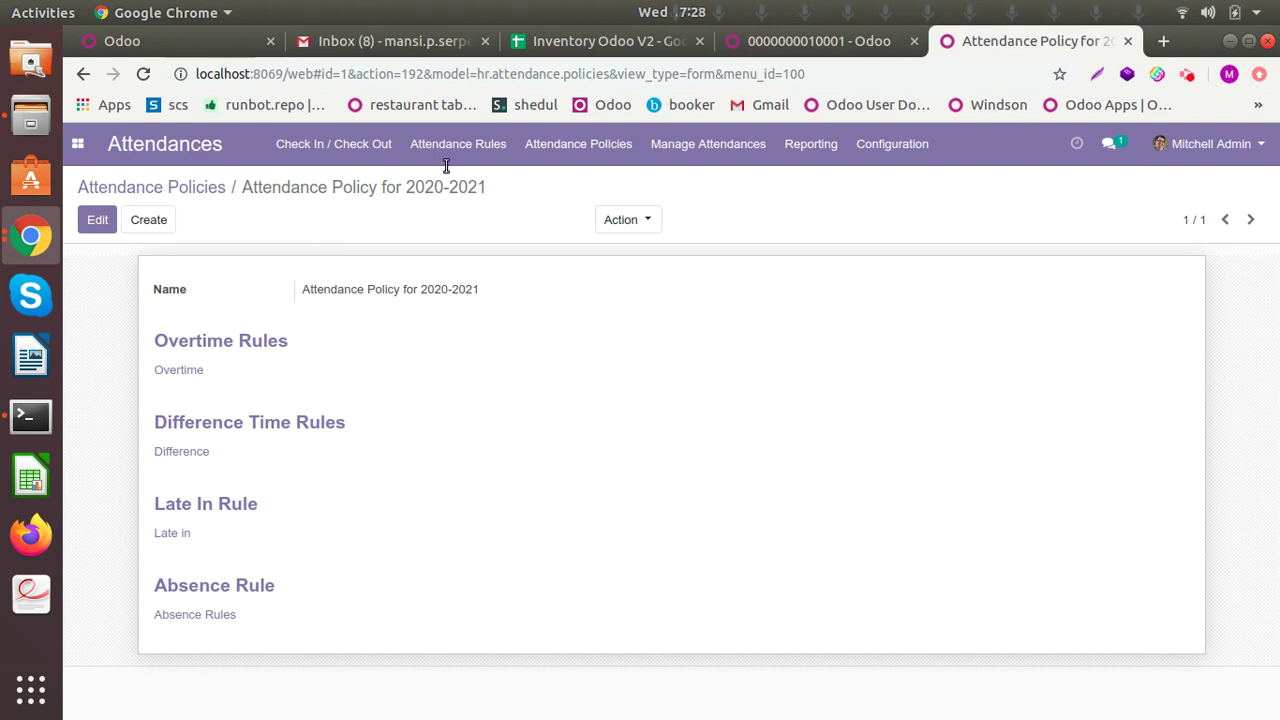
- Open the first record in the managed attendances list in edit mode, examine its employee, check-in and check-out fields, and save it
click(679, 153)
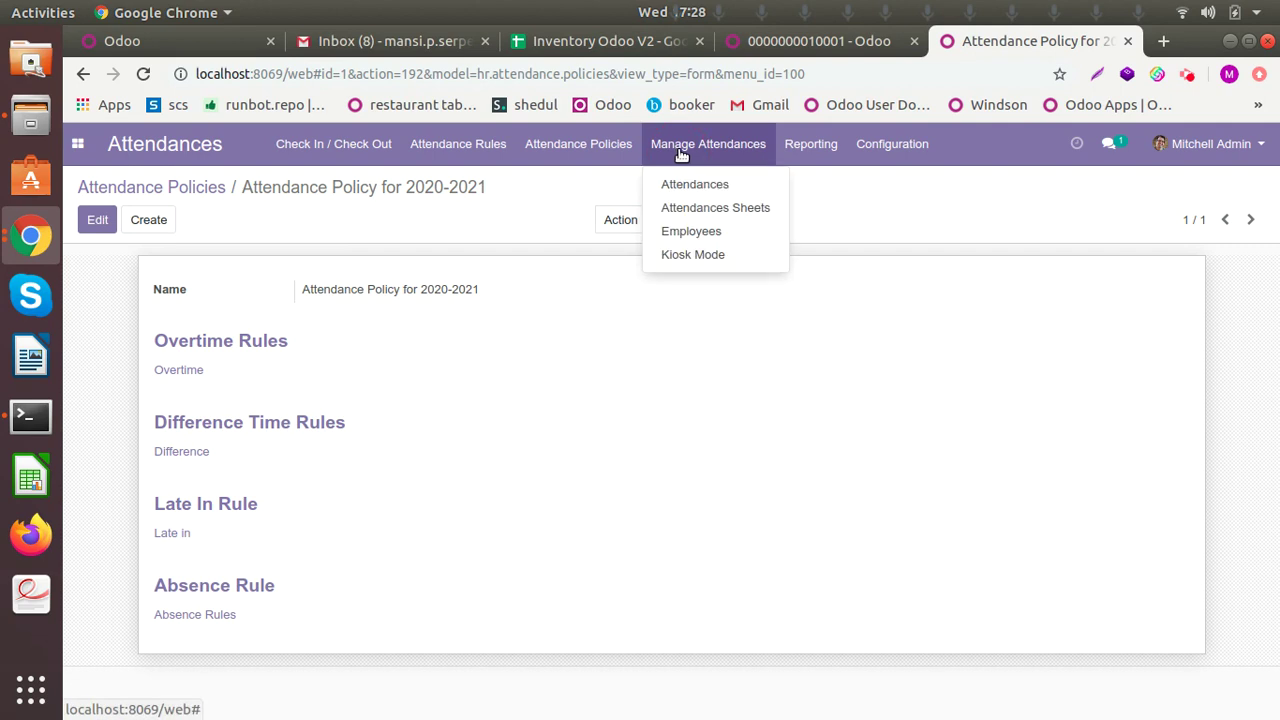
click(700, 184)
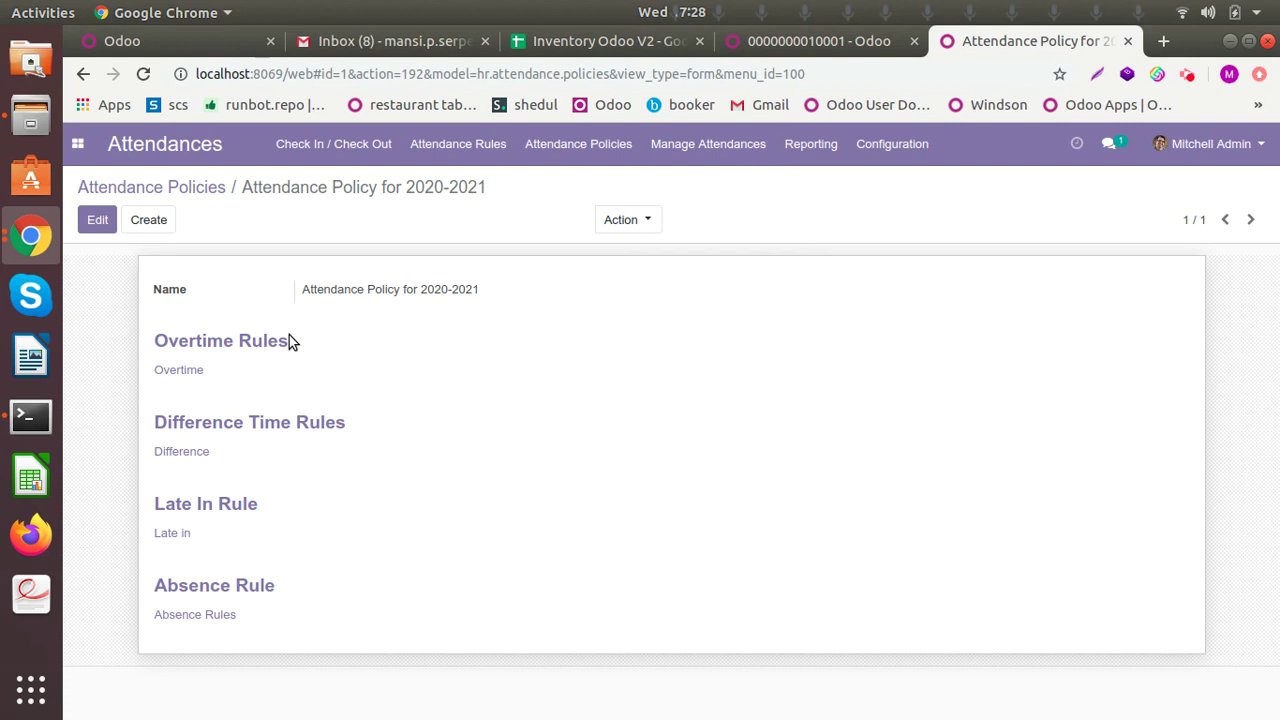
click(297, 290)
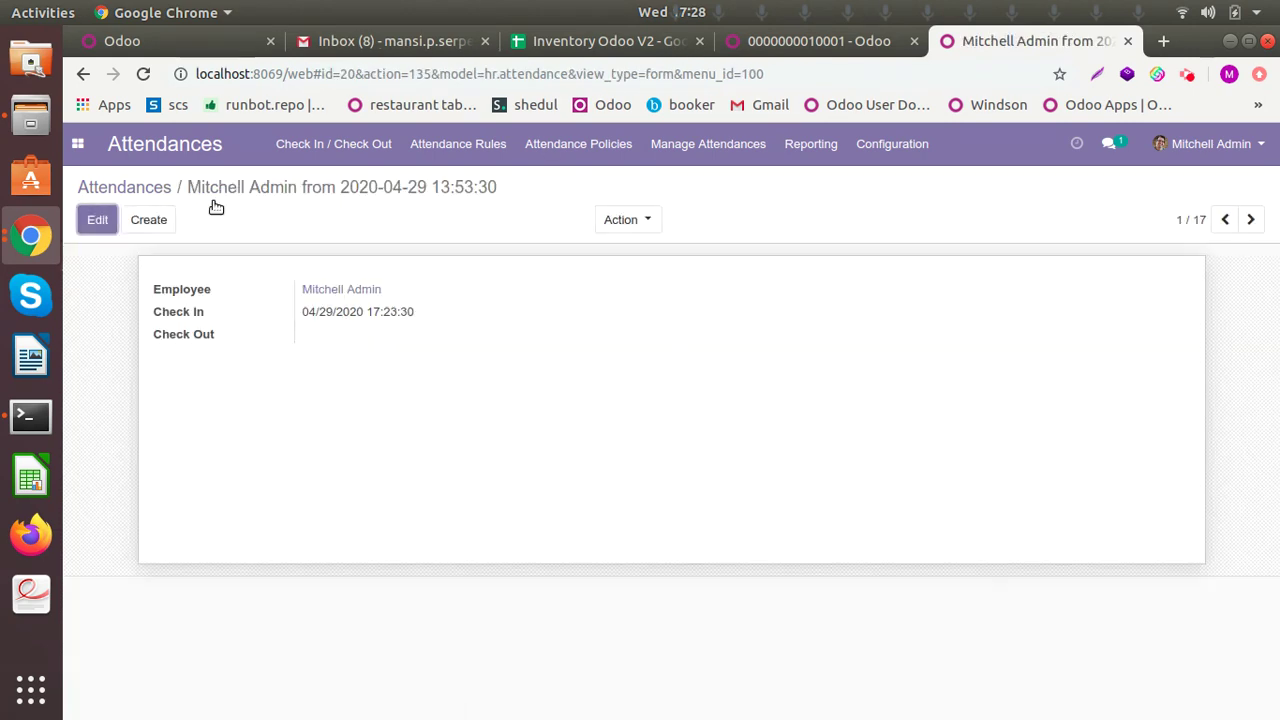
click(97, 224)
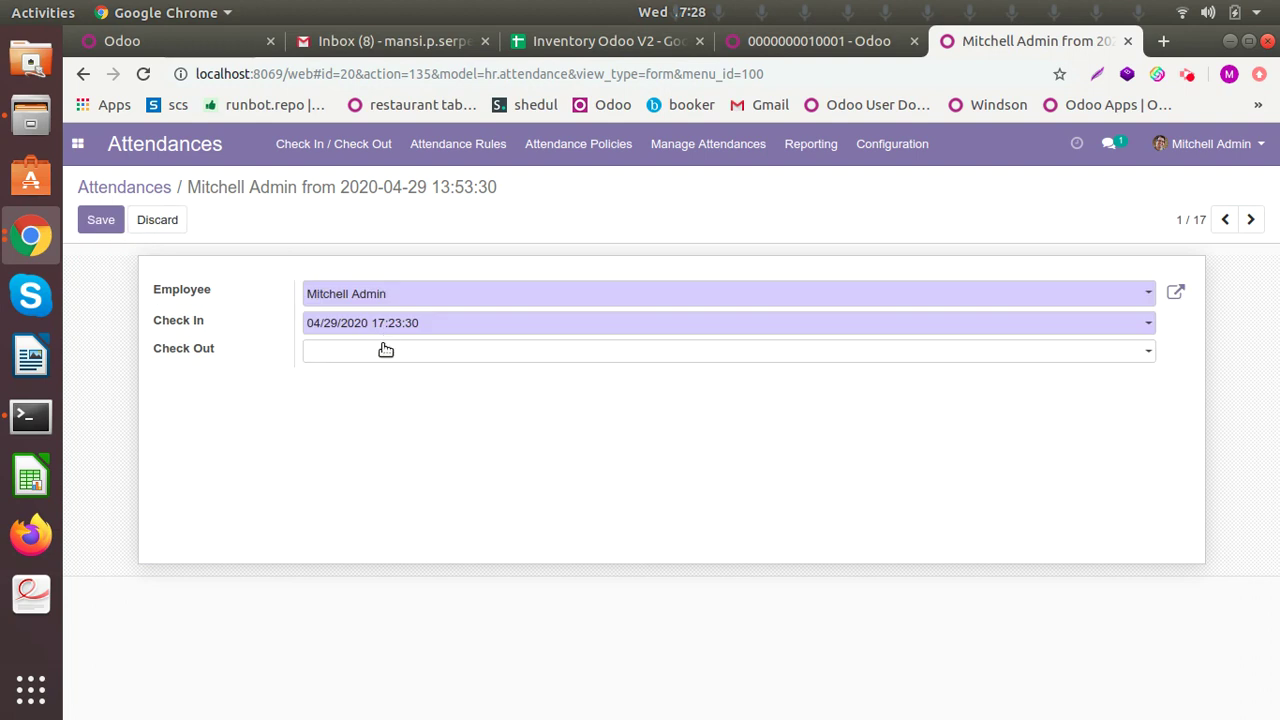
click(101, 223)
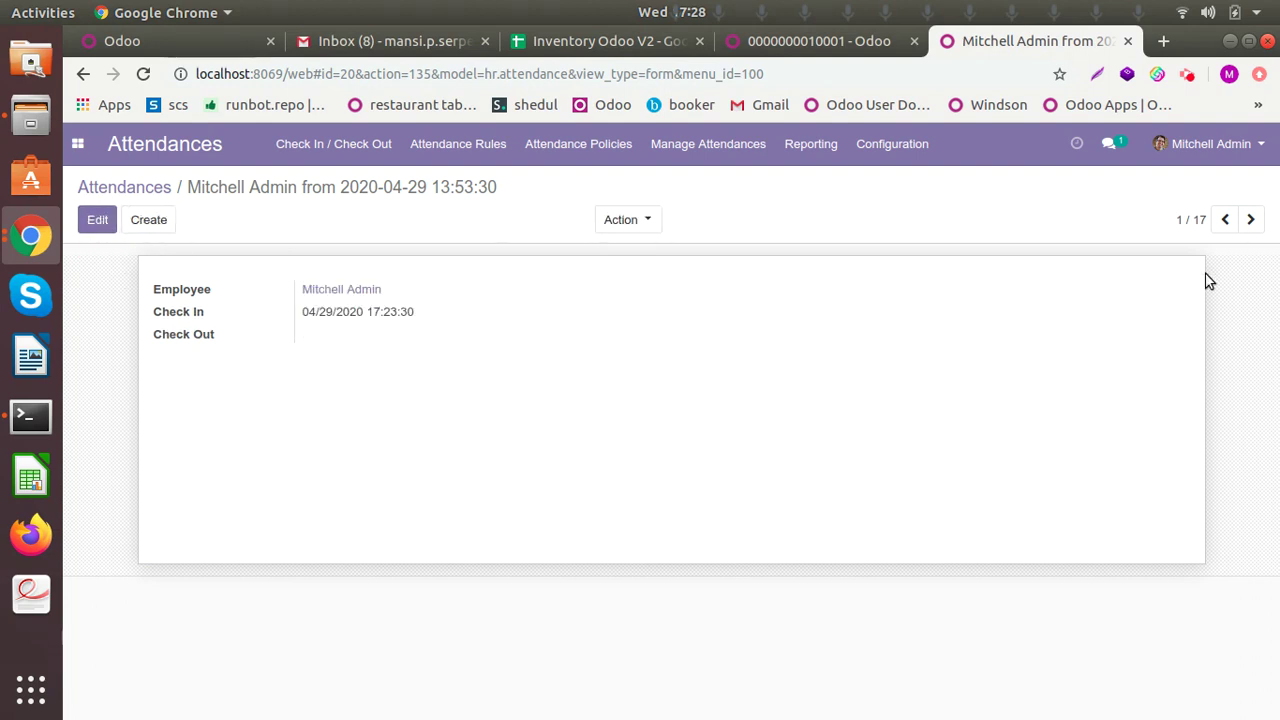
- Go to the second attendance record, examine its check-in and check-out times in edit mode, and save it
click(1252, 221)
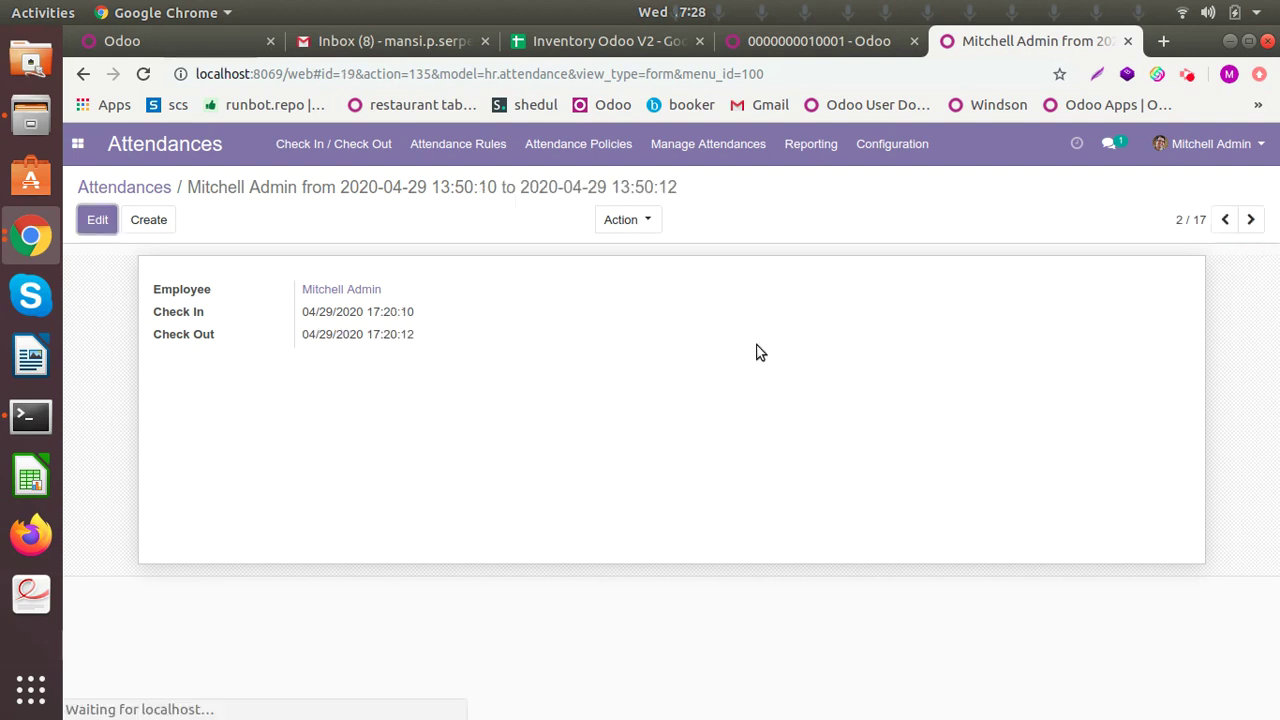
click(103, 223)
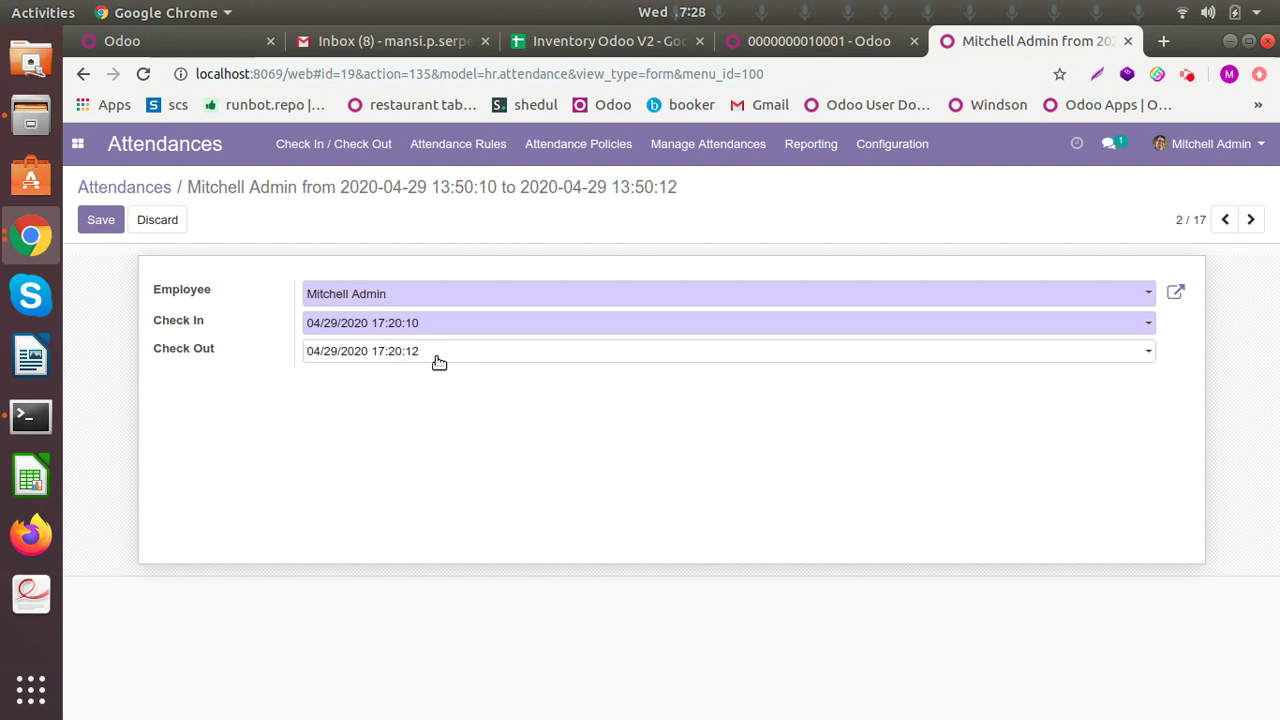
click(101, 220)
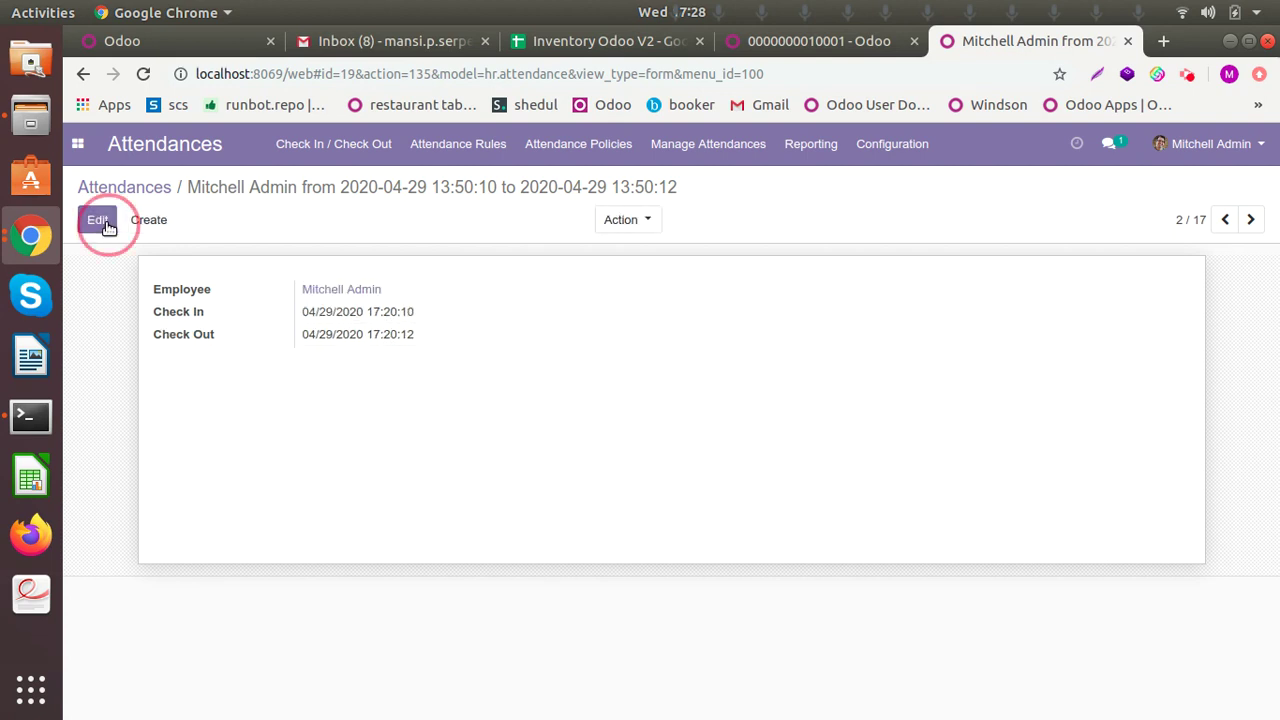
- Go to the third attendance record, examine its employee, check-in and check-out fields in edit mode, and save it
click(1250, 220)
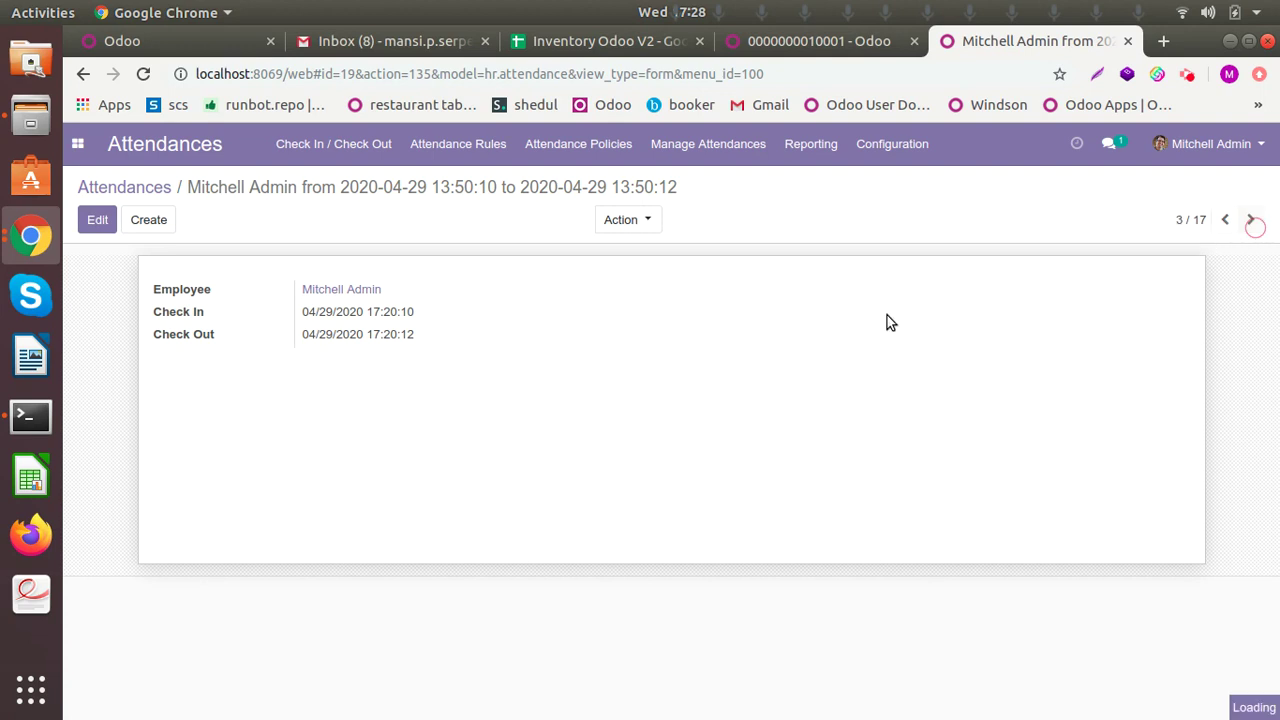
click(96, 219)
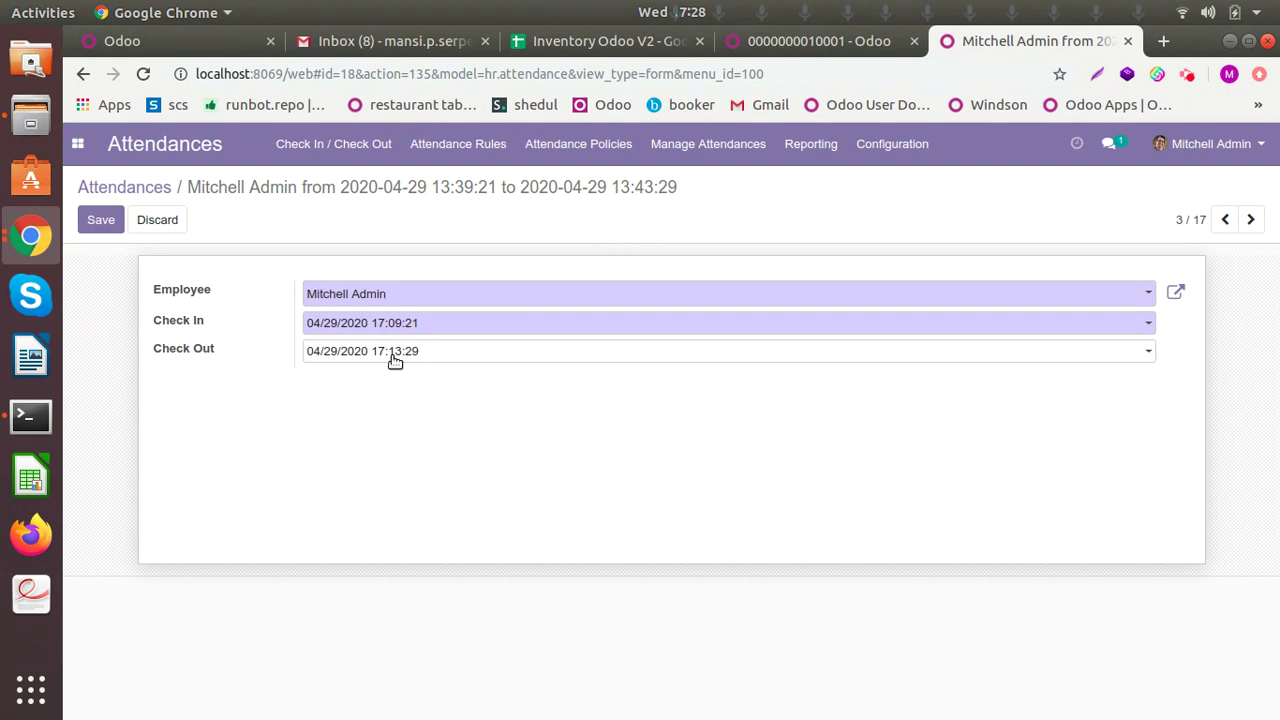
click(101, 221)
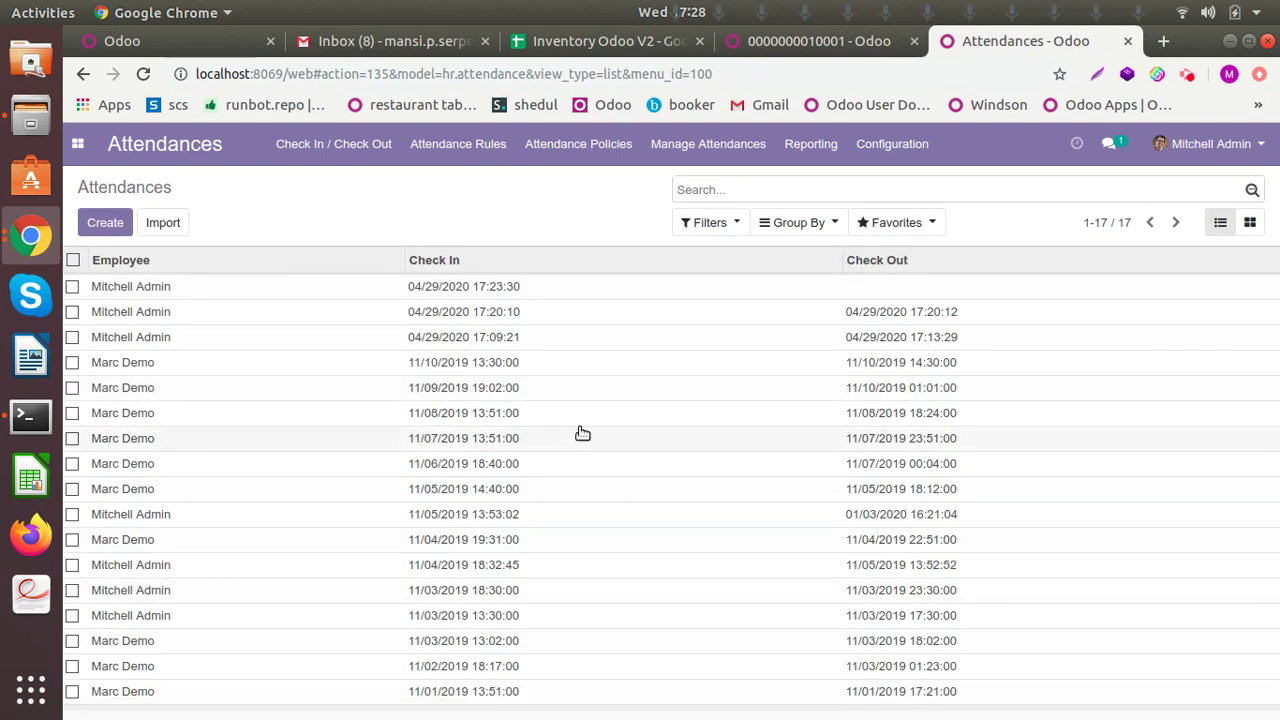
- Open the attendance sheet for 12/01/2019 to 12/08/2019 in edit mode, examine its employee, period and daily lines, and save it
click(710, 143)
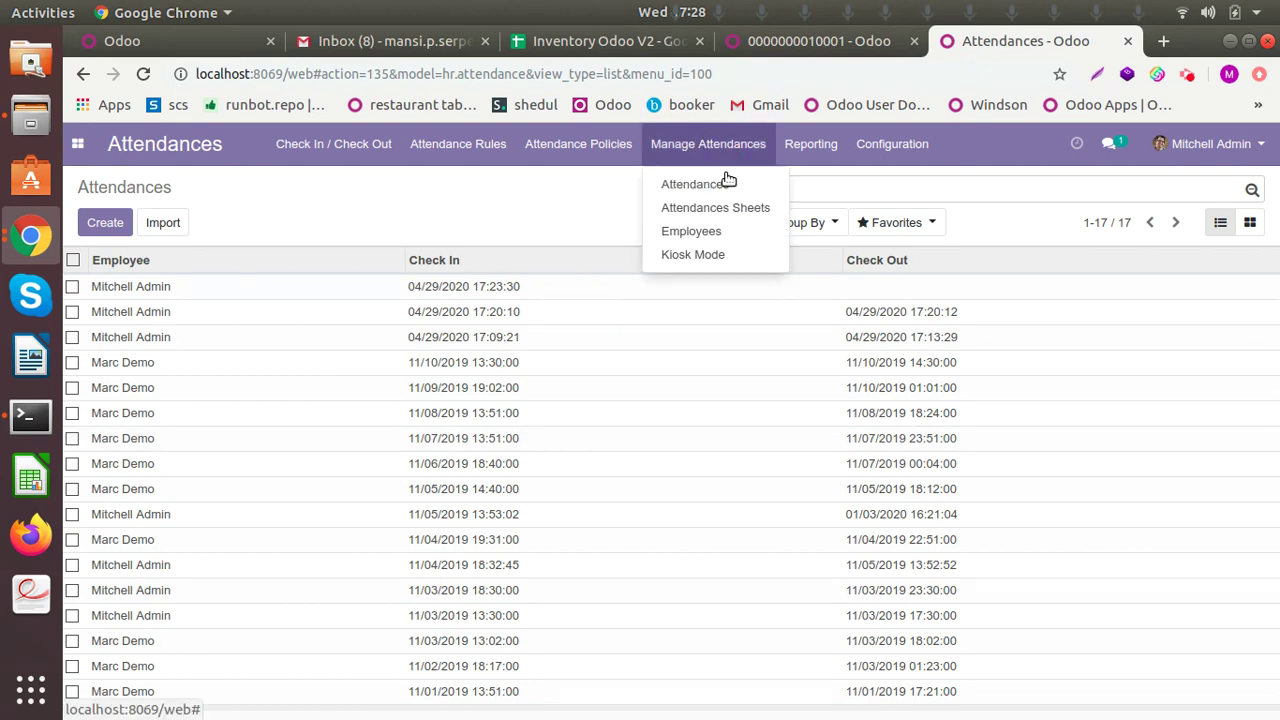
click(768, 218)
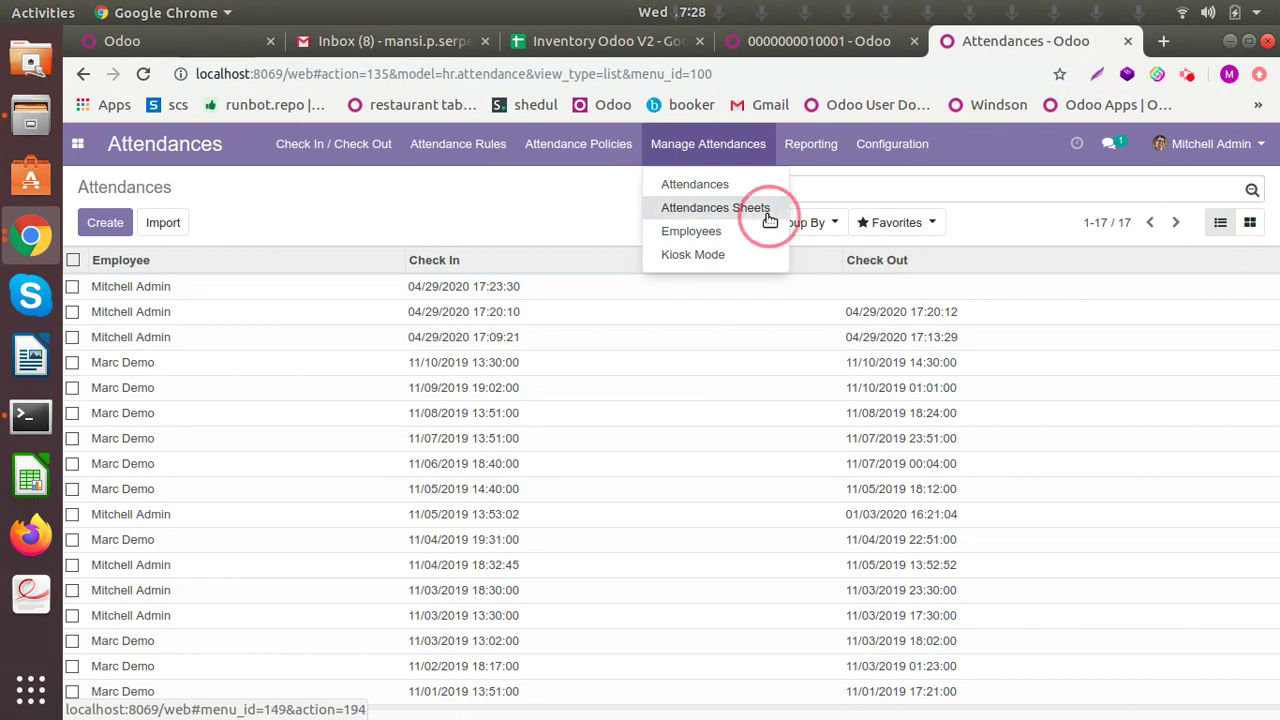
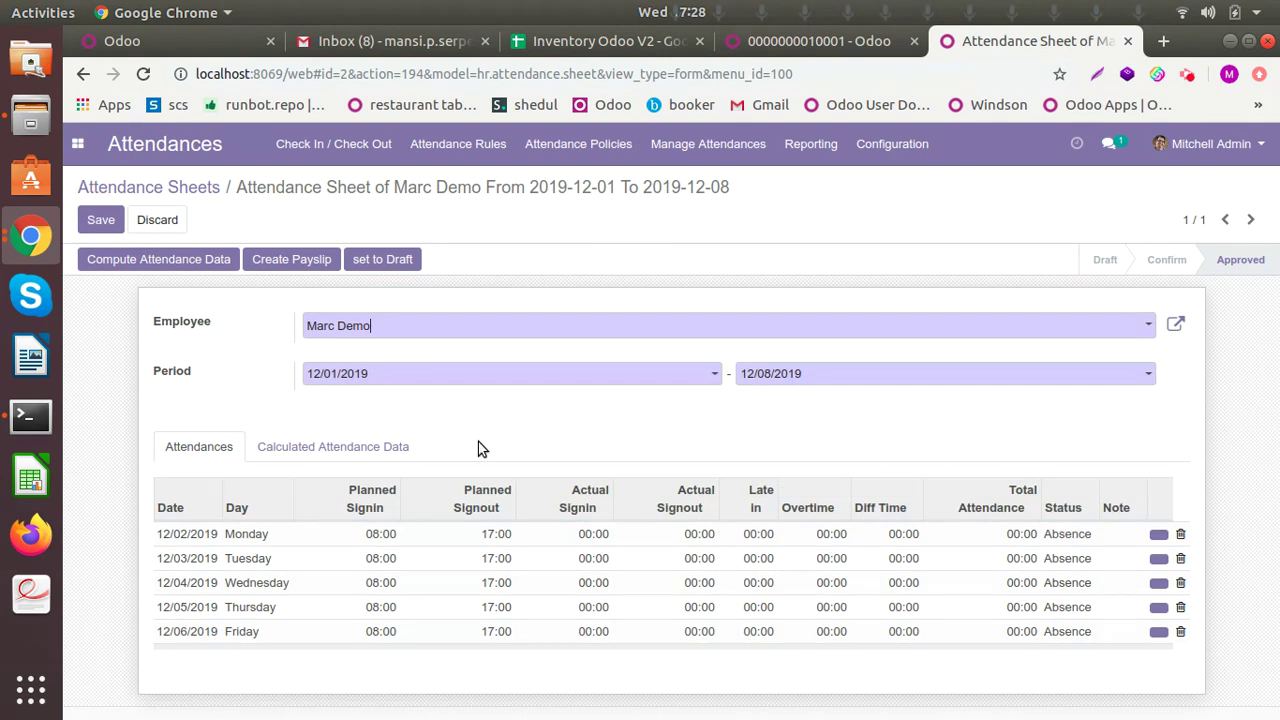
click(437, 325)
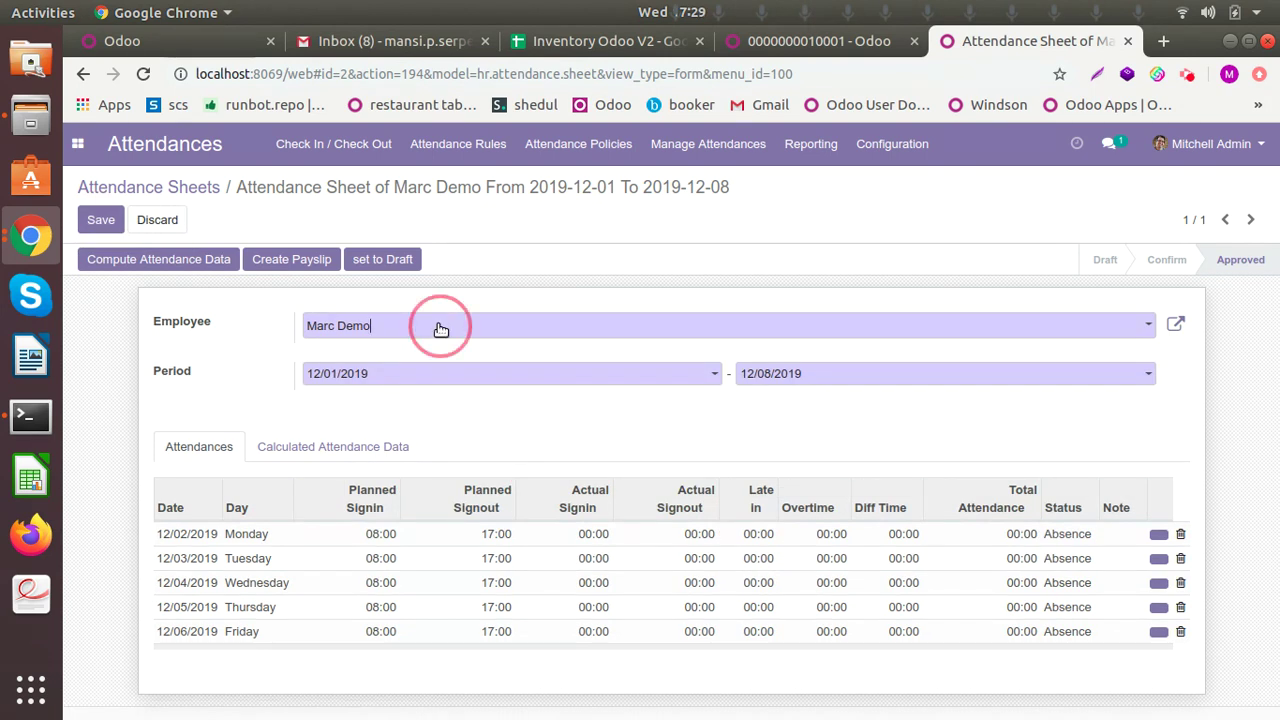
click(489, 307)
click(113, 226)
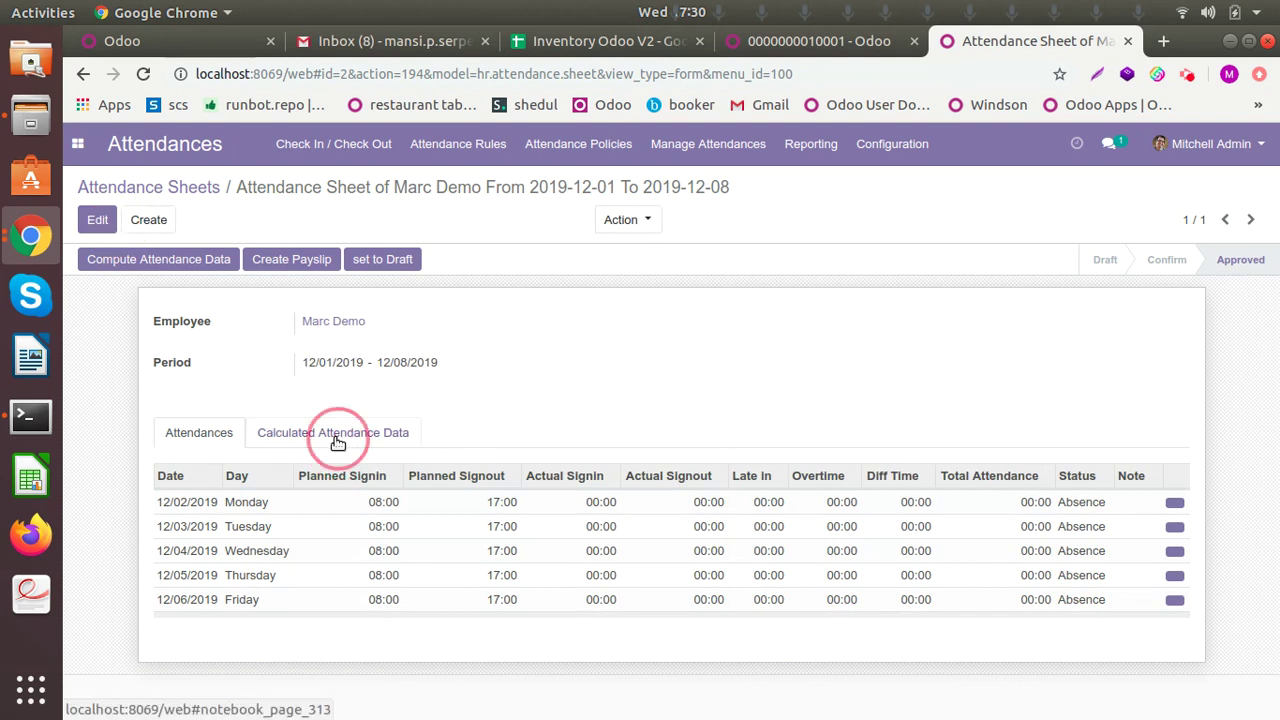
- Examine the sheet's calculated overtime, late-in, absence and difference time data, and return to its daily attendance lines
click(338, 434)
scroll(466, 526, down, 1)
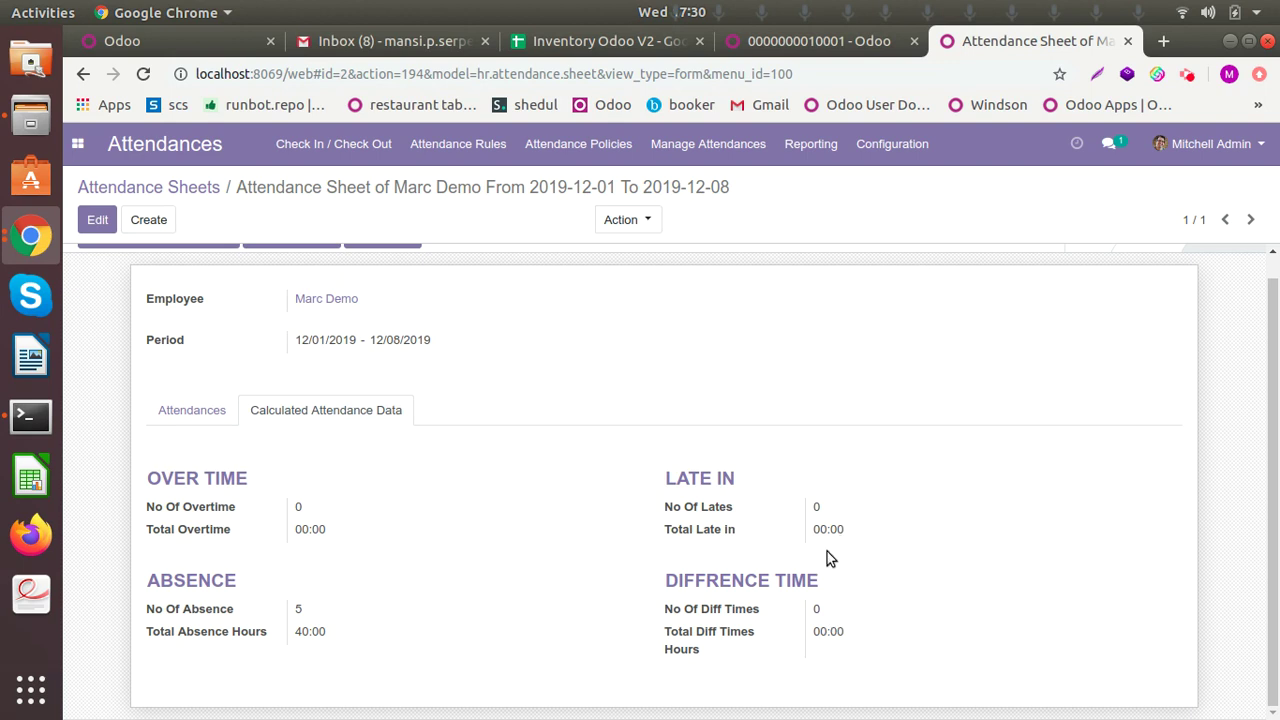
click(212, 430)
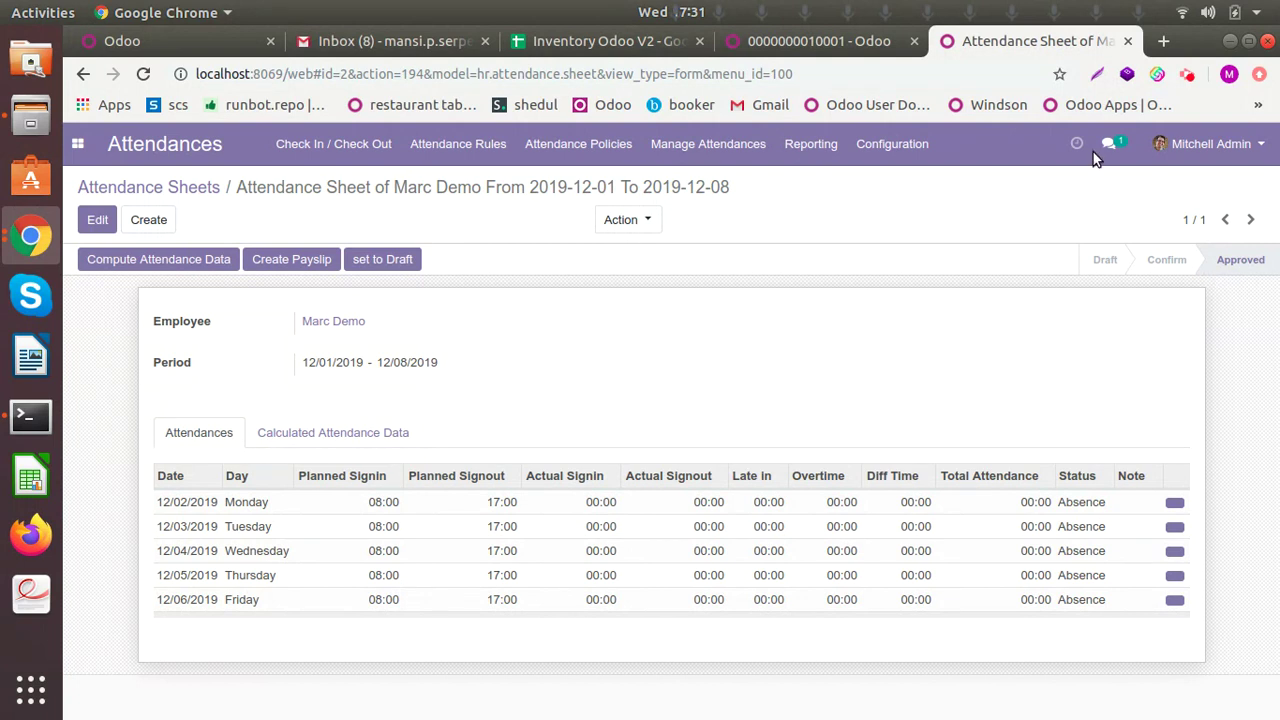
- Go to the employees overview, examine the work, private and HR sections of a blank new employee form, and discard it
click(698, 157)
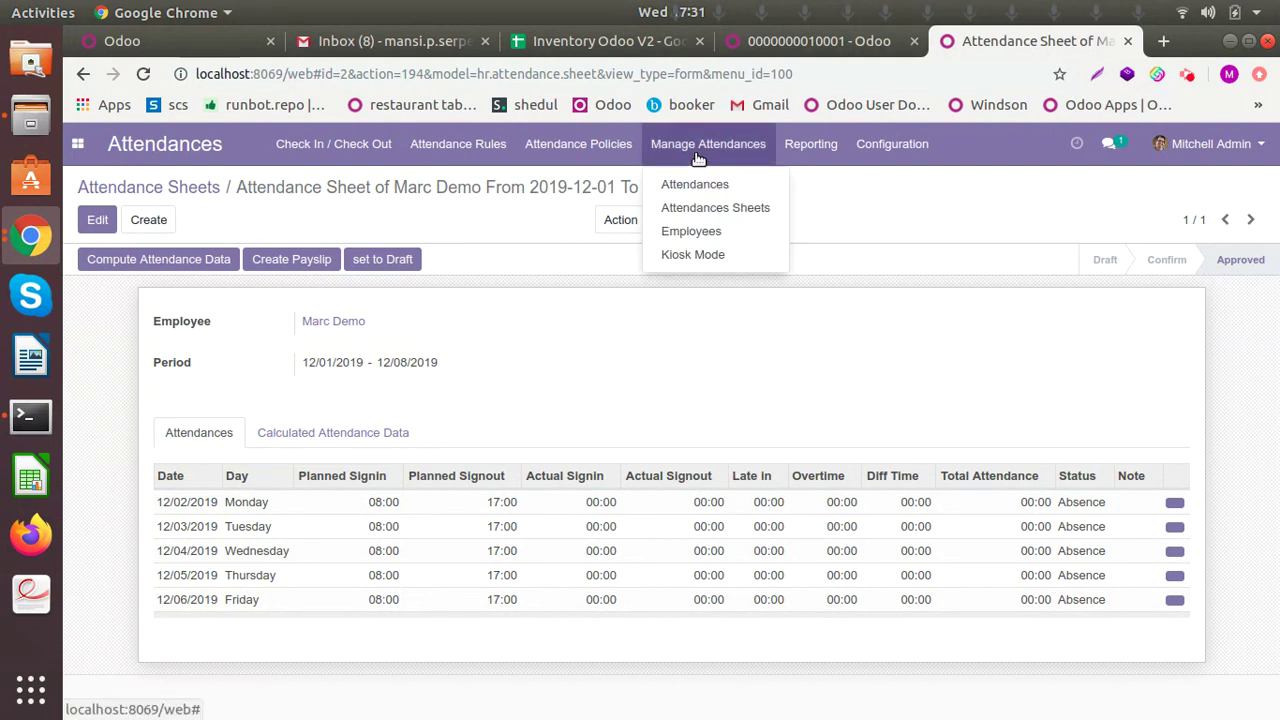
click(725, 231)
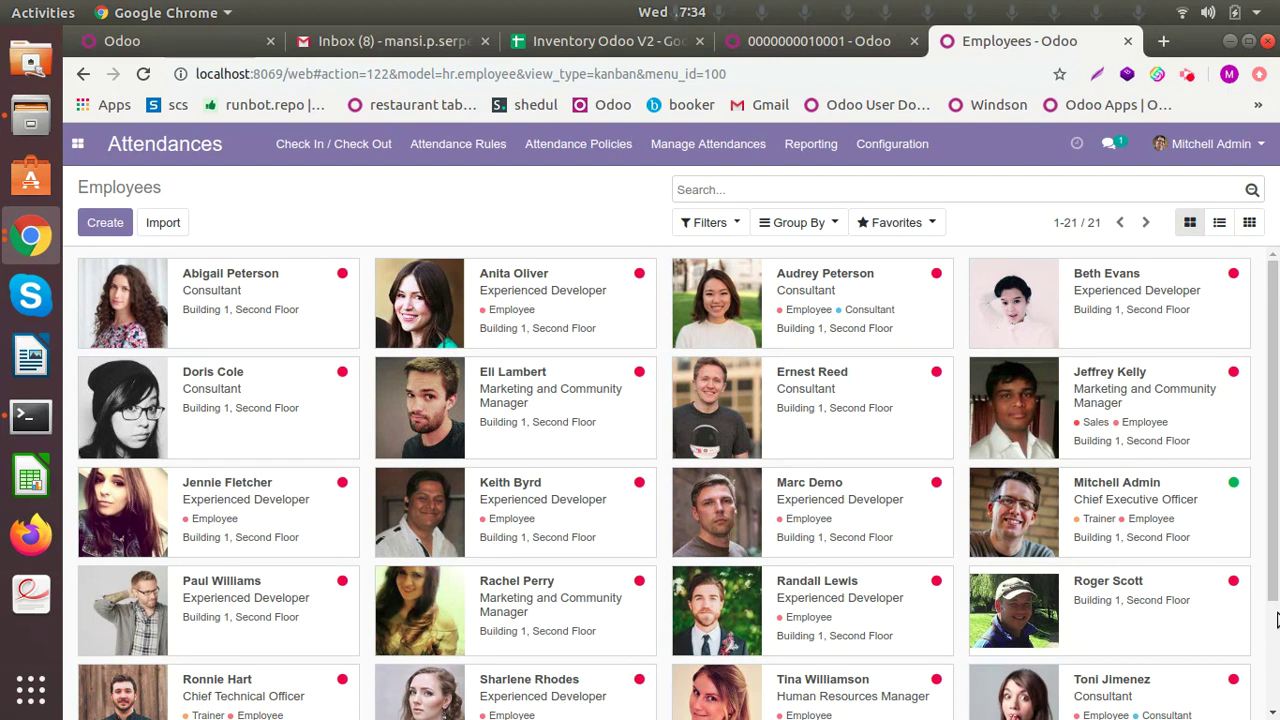
click(127, 224)
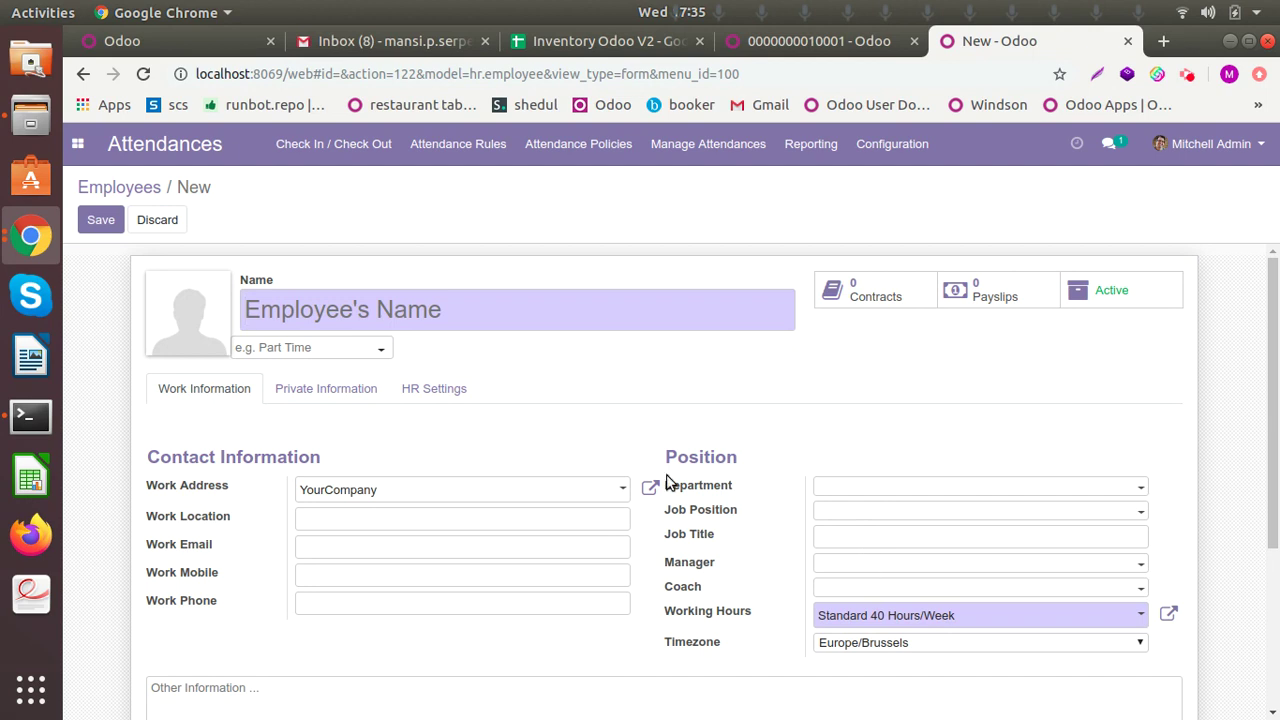
click(355, 395)
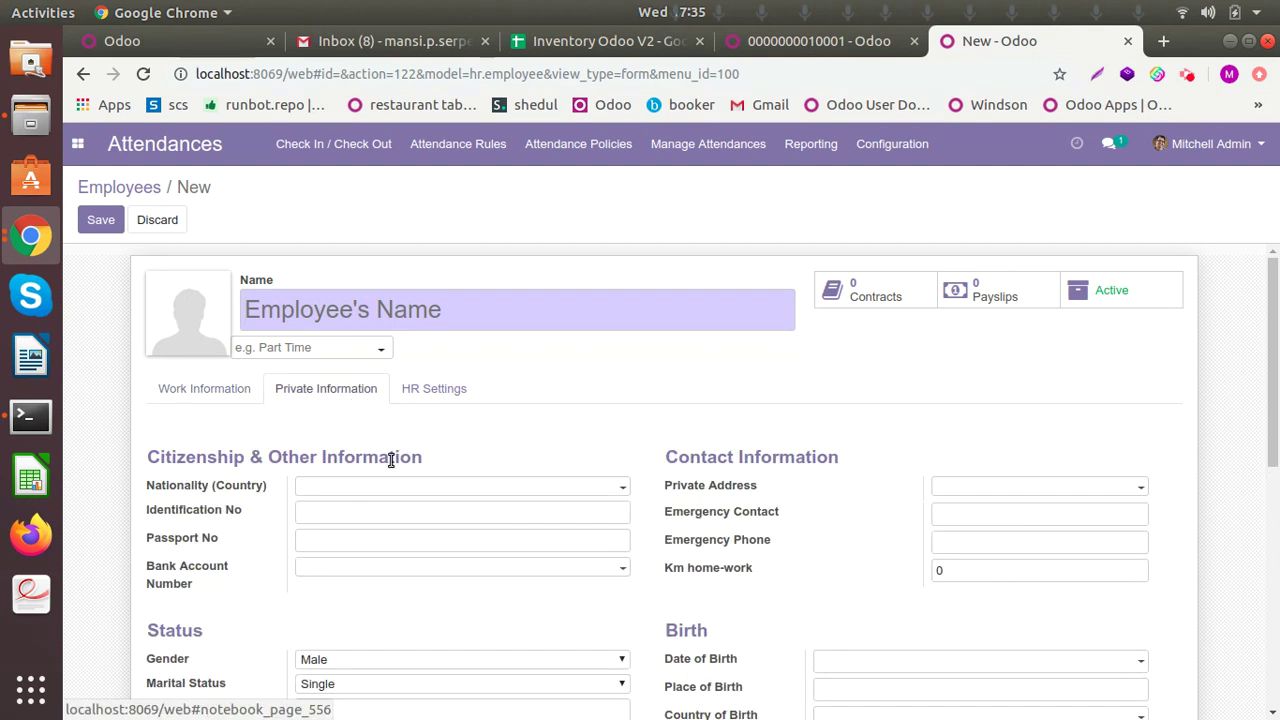
click(438, 395)
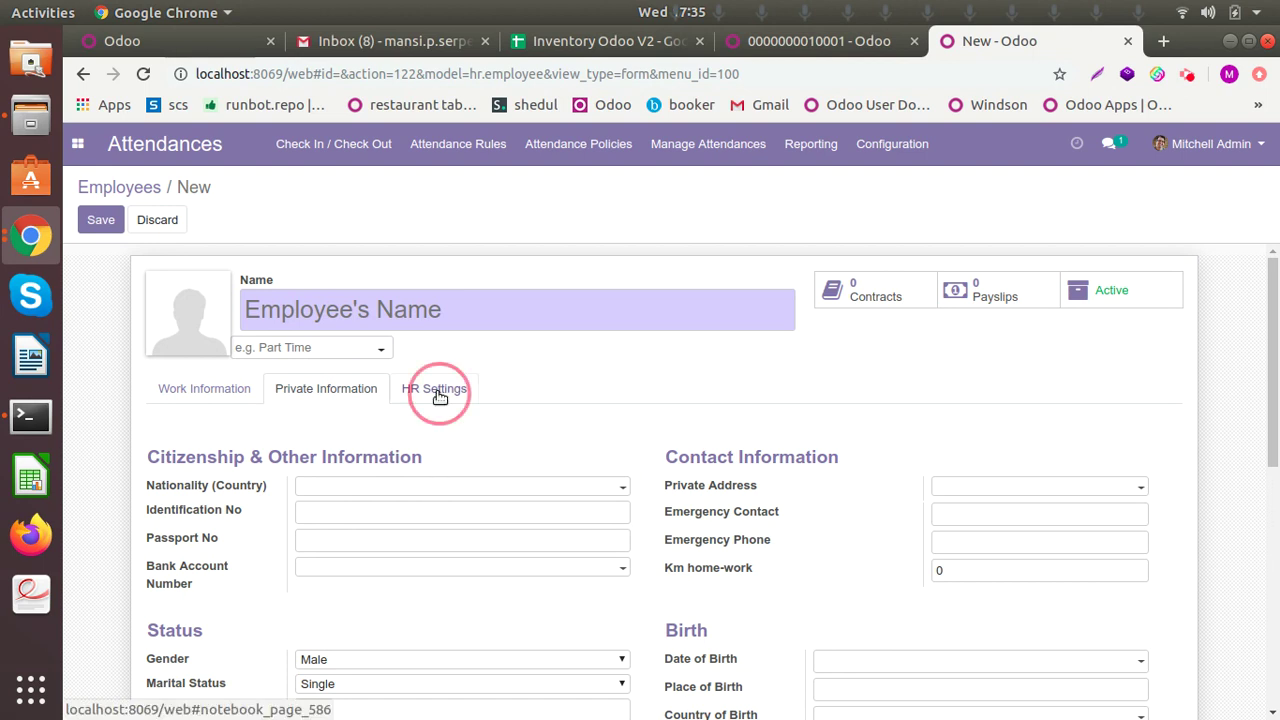
click(148, 226)
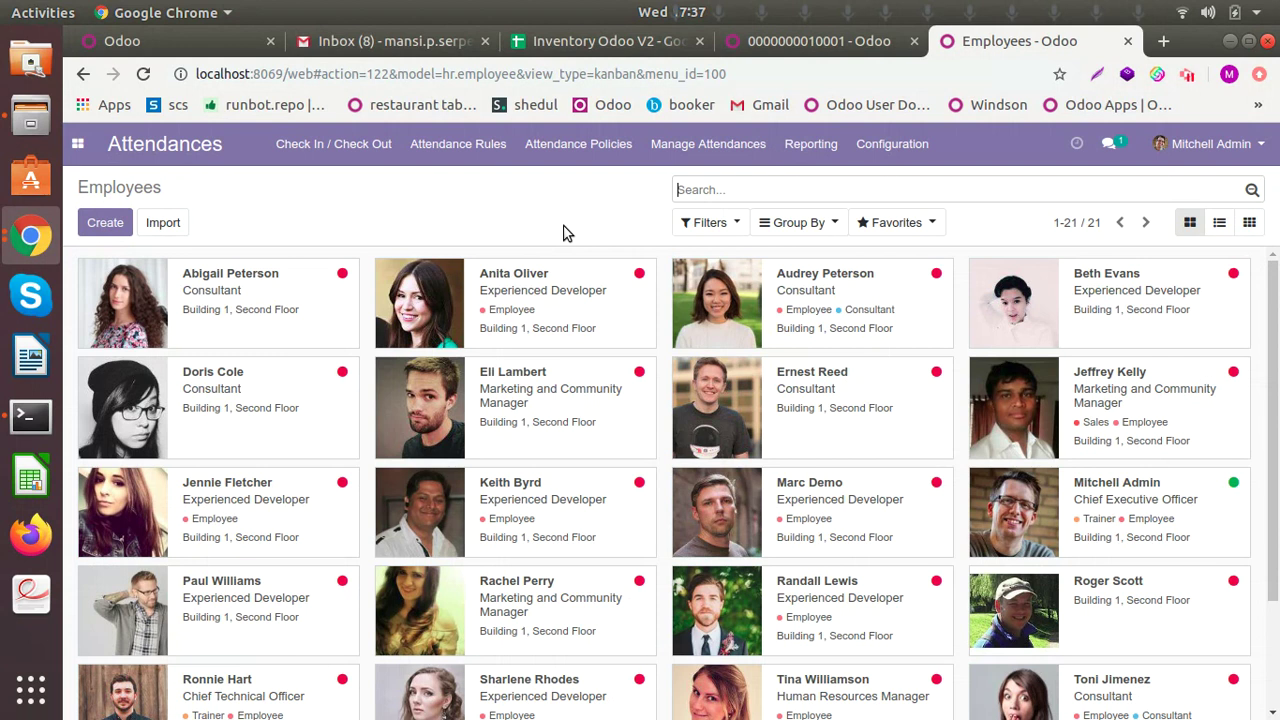
- Open the first employee's record in edit mode and set the gender in the private information to Female
click(287, 300)
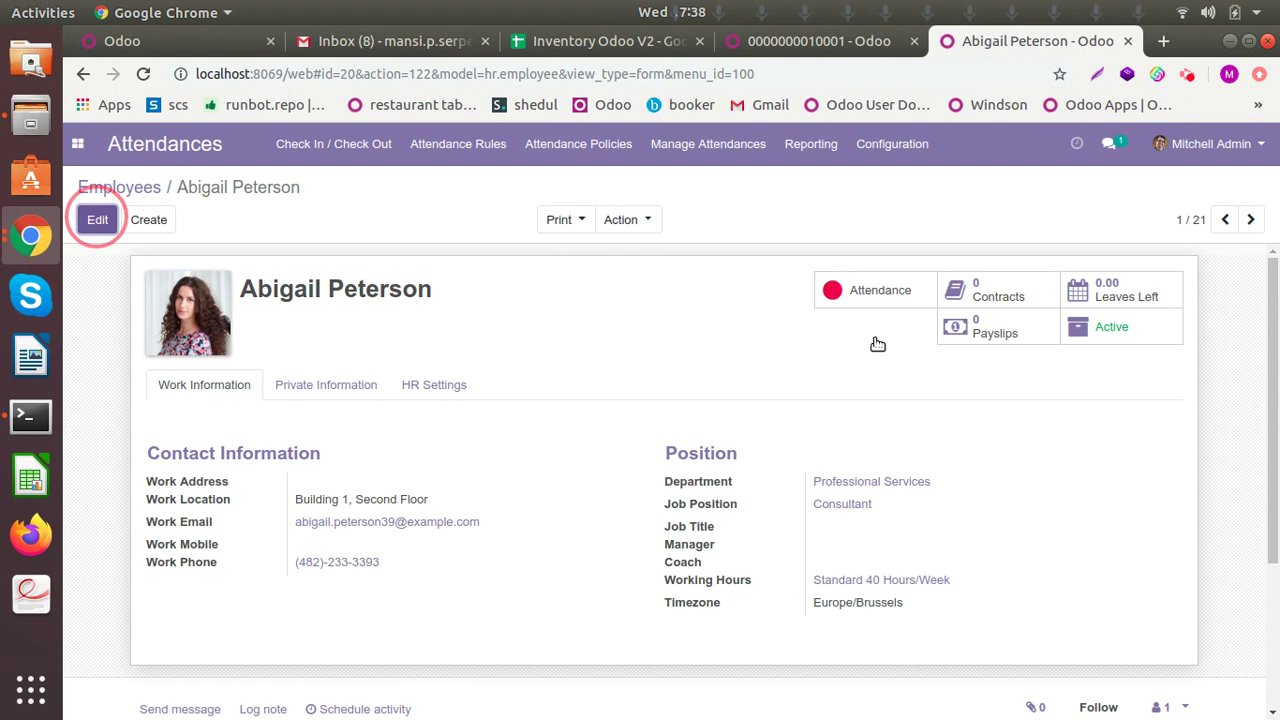
click(1004, 290)
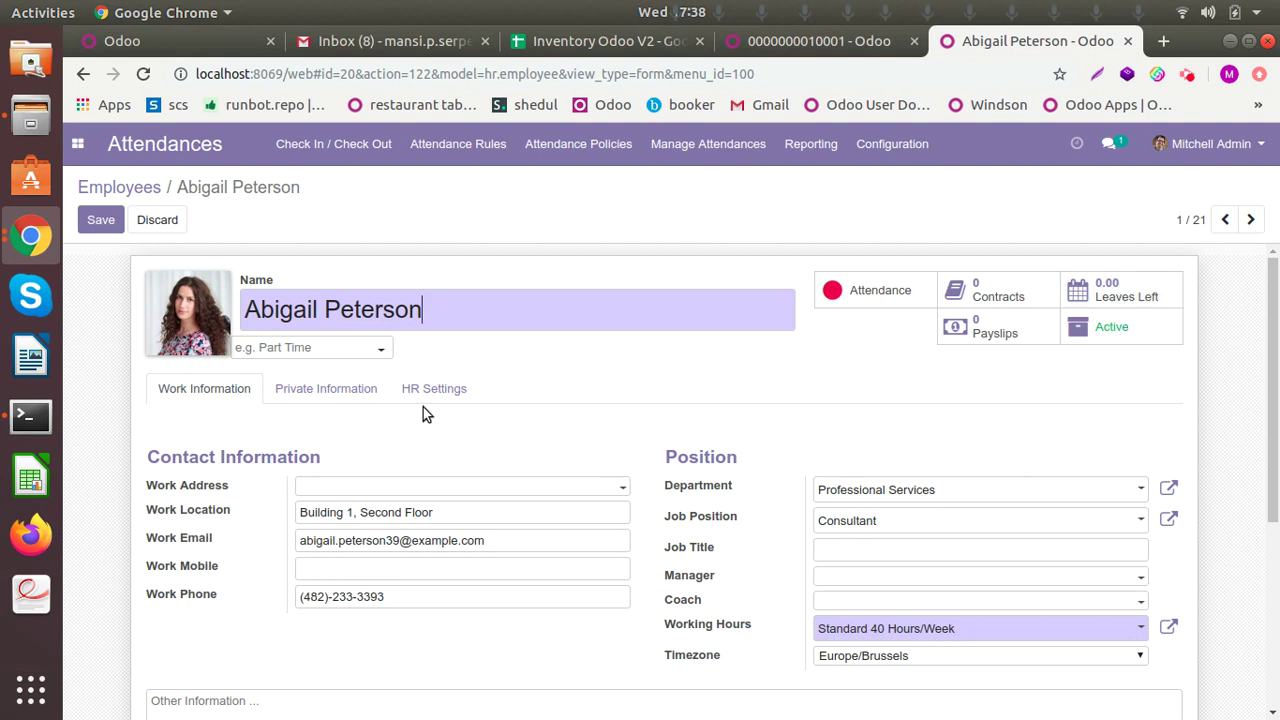
click(359, 396)
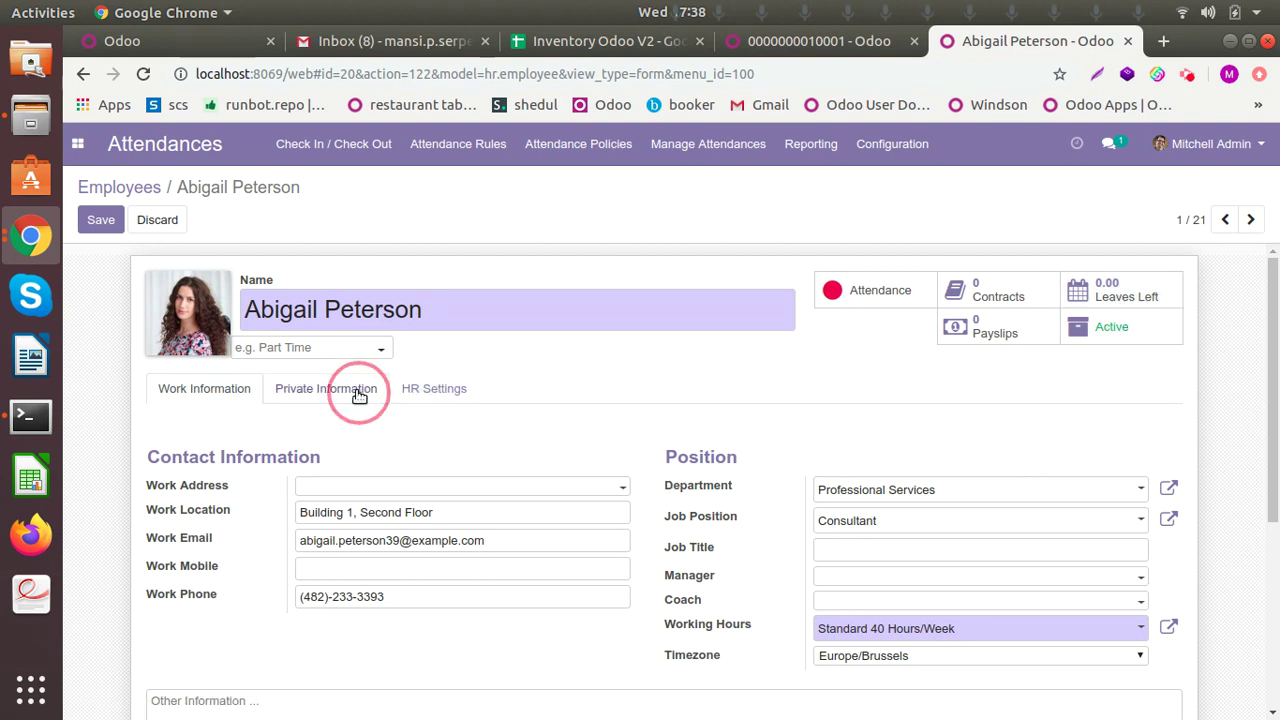
scroll(352, 452, down, 2)
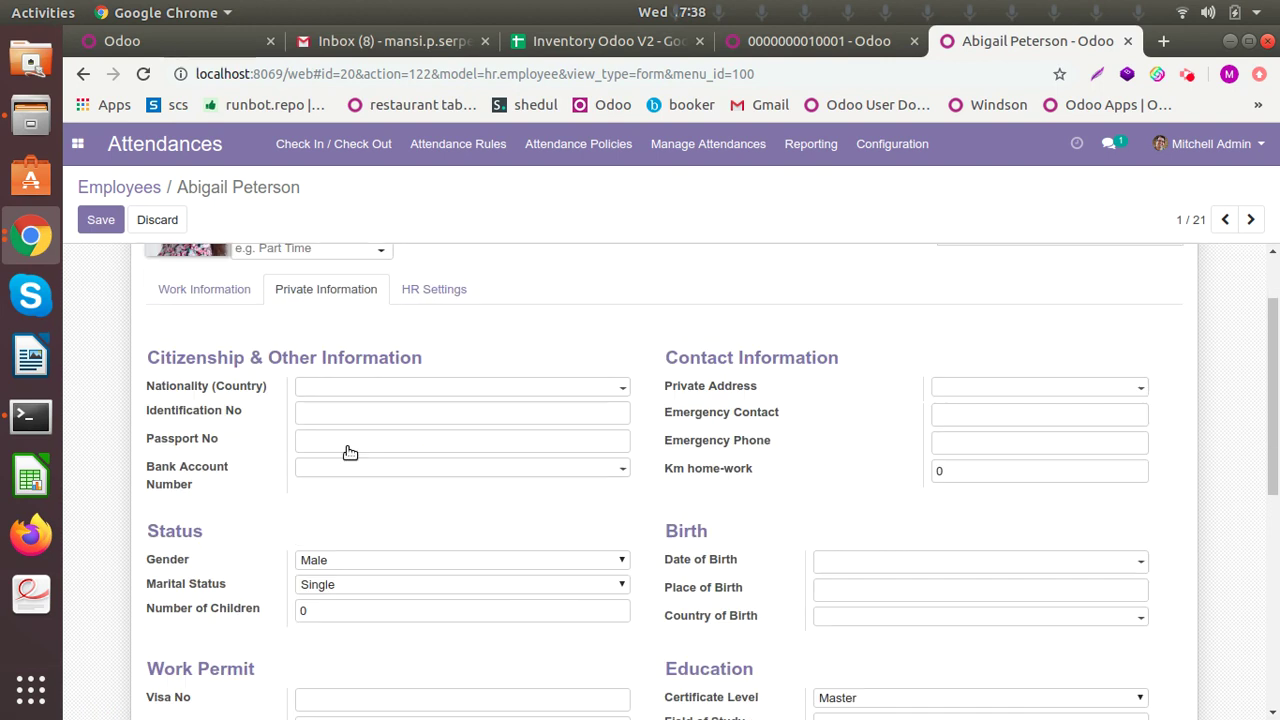
click(334, 566)
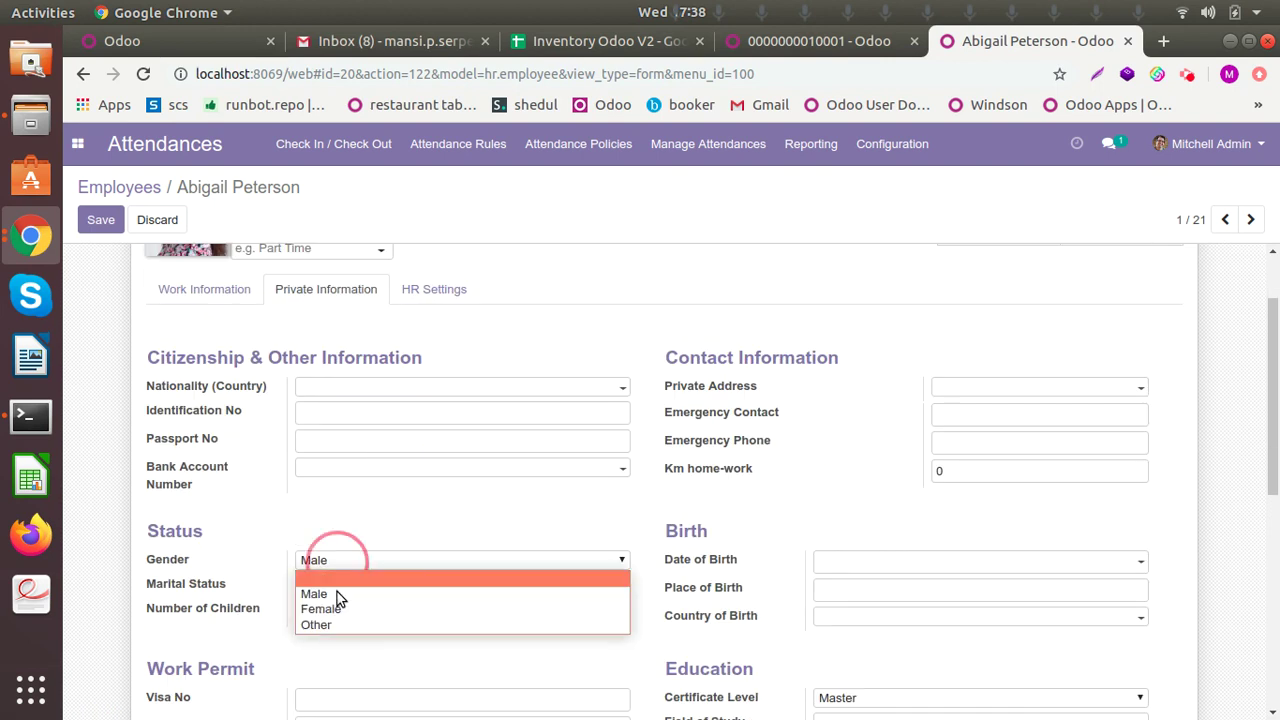
click(557, 308)
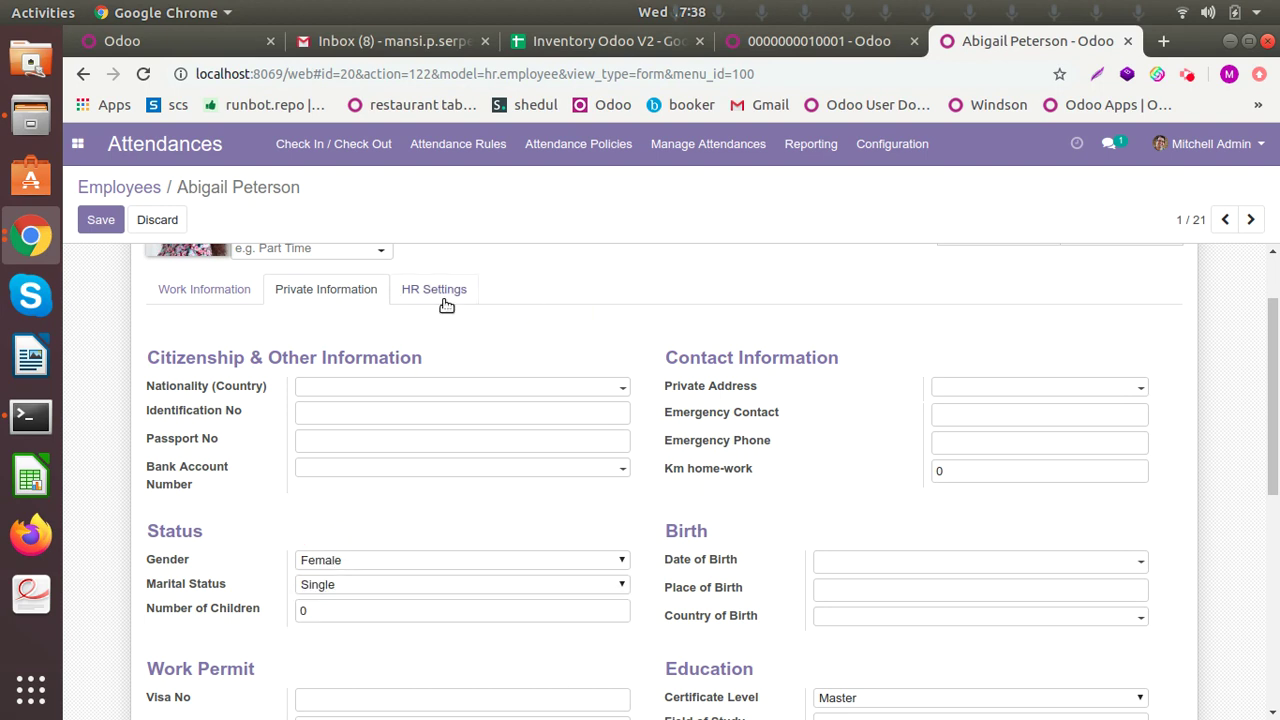
- Review the employee's HR settings, including the badge ID and PIN fields, and save the employee record
click(445, 300)
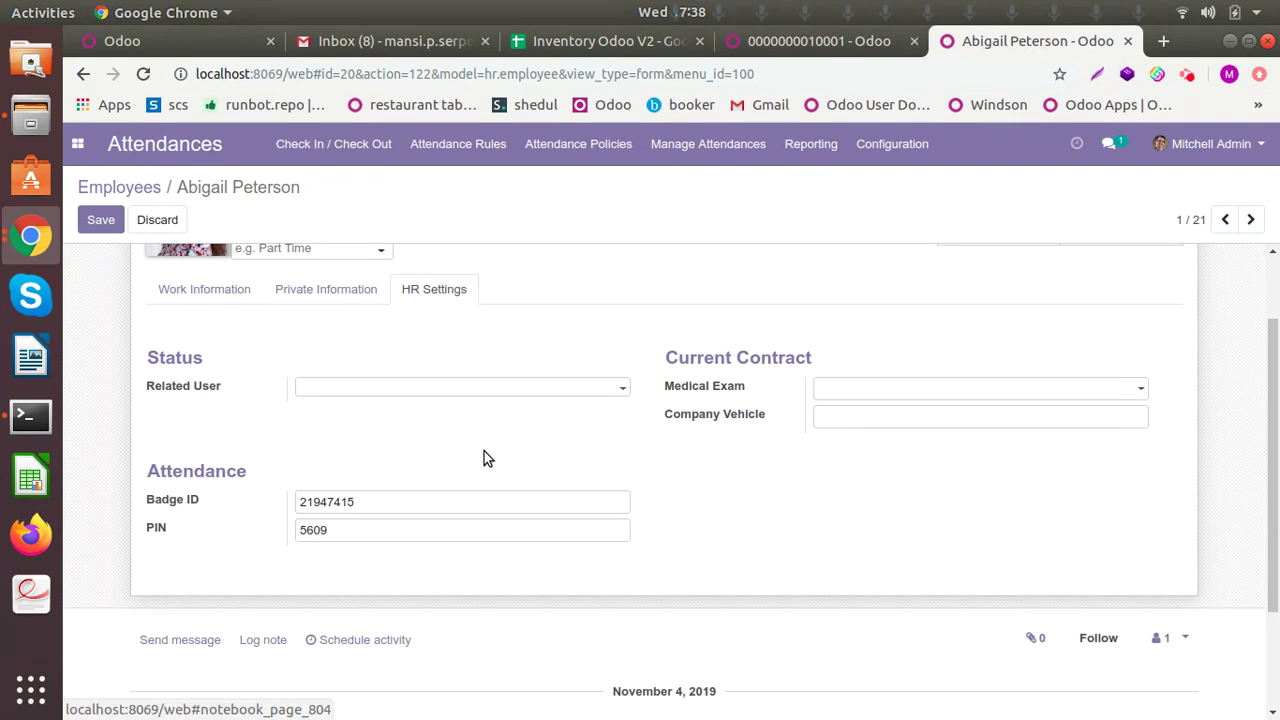
scroll(484, 451, up, 2)
click(102, 221)
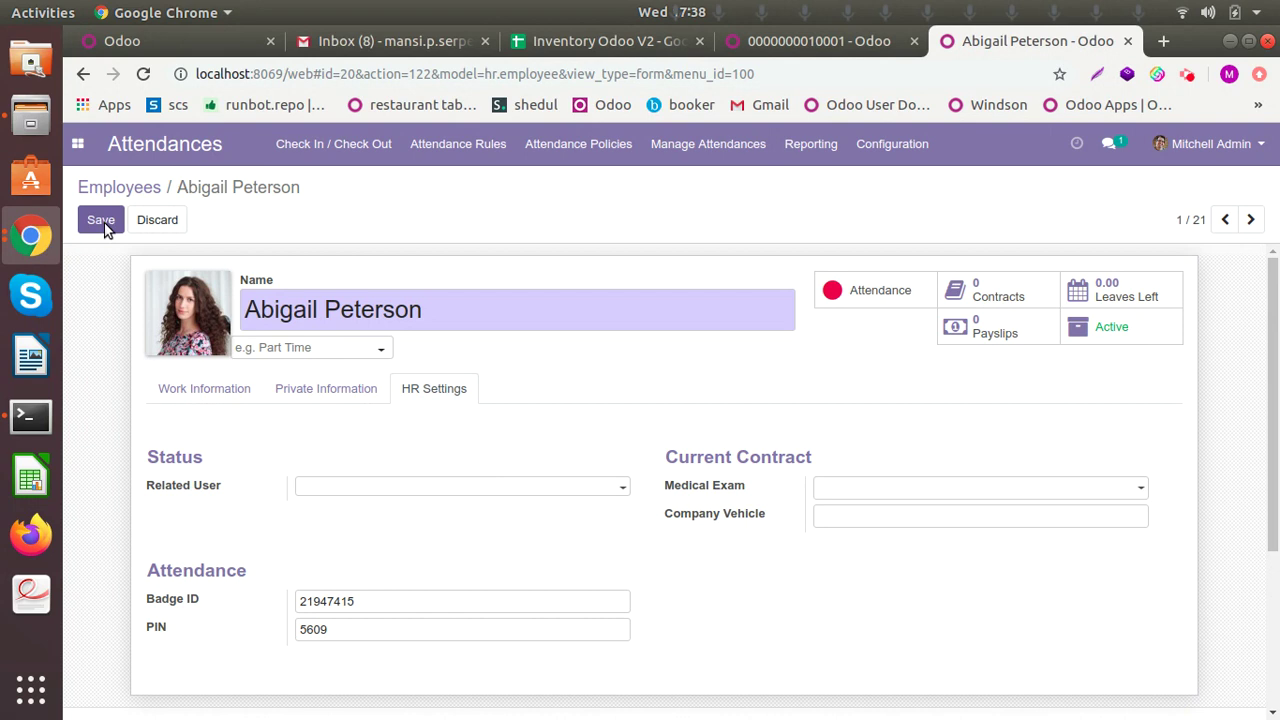
- Open the attendance Kiosk Mode, view its badge scan and employee selection options, and return to the employee record
click(727, 150)
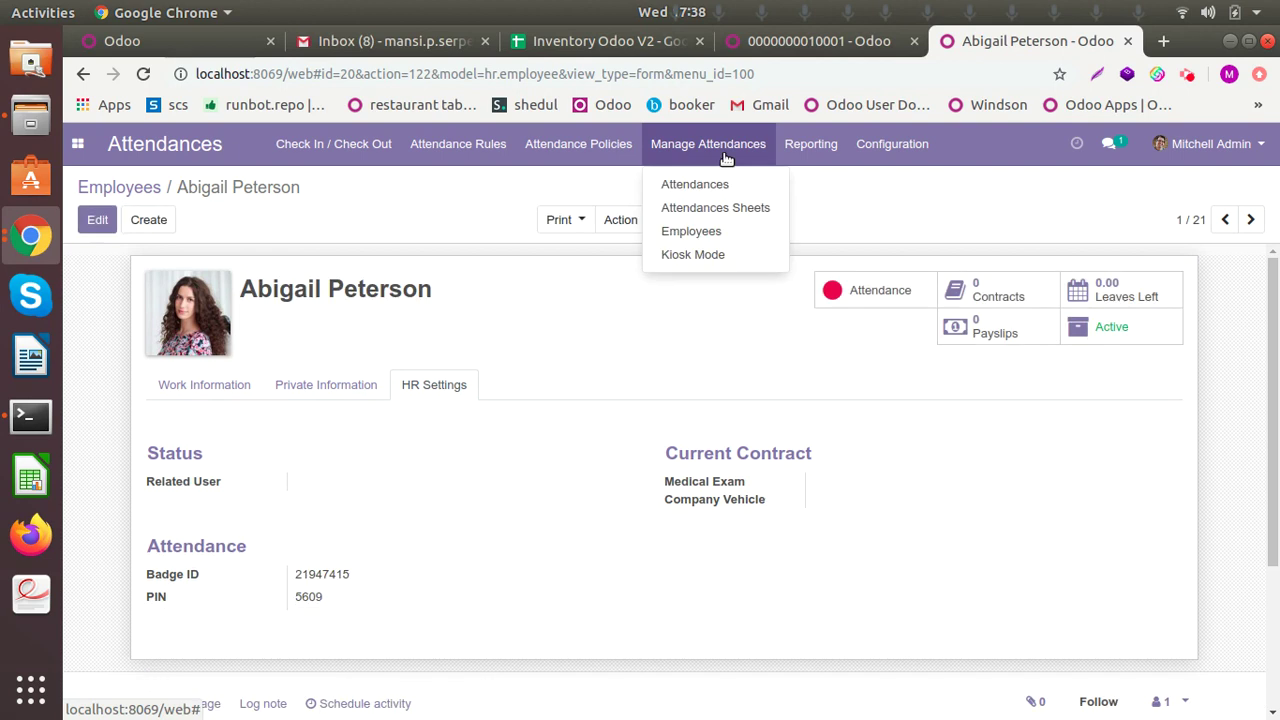
click(718, 254)
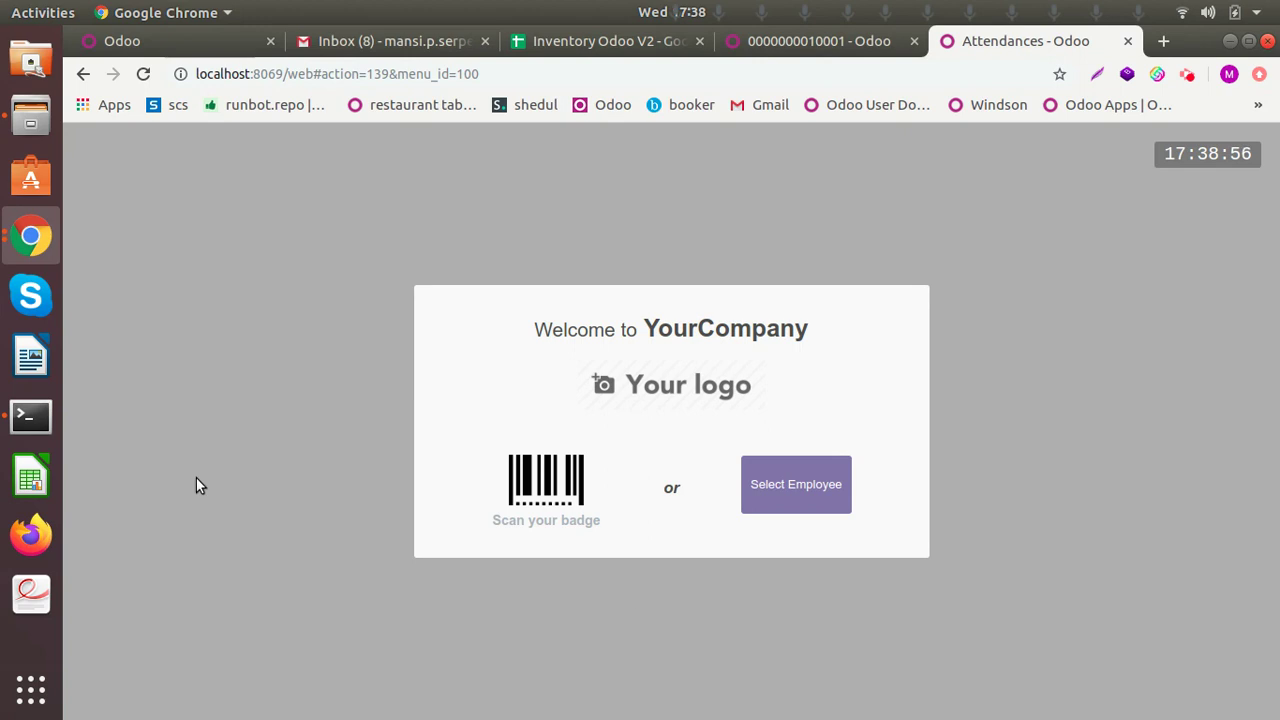
click(84, 75)
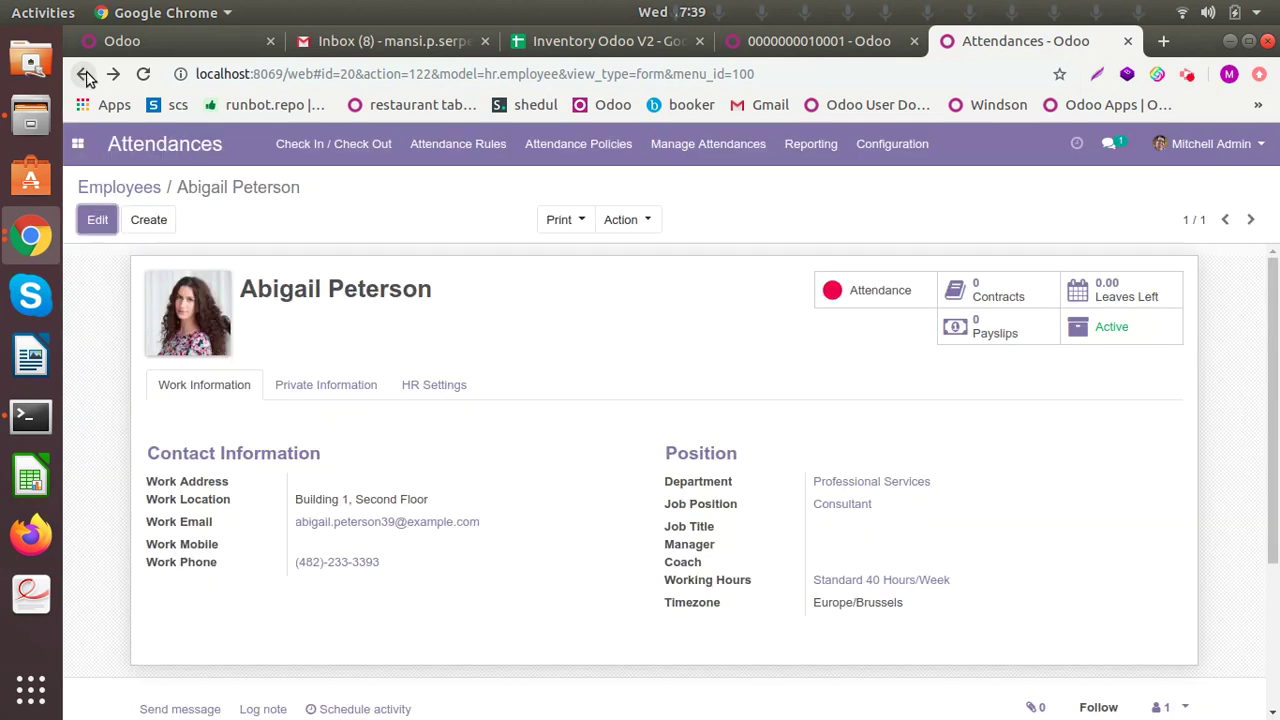
- Open the attendance analysis report and examine its available measures and the worked hours per employee in the bar chart
click(792, 147)
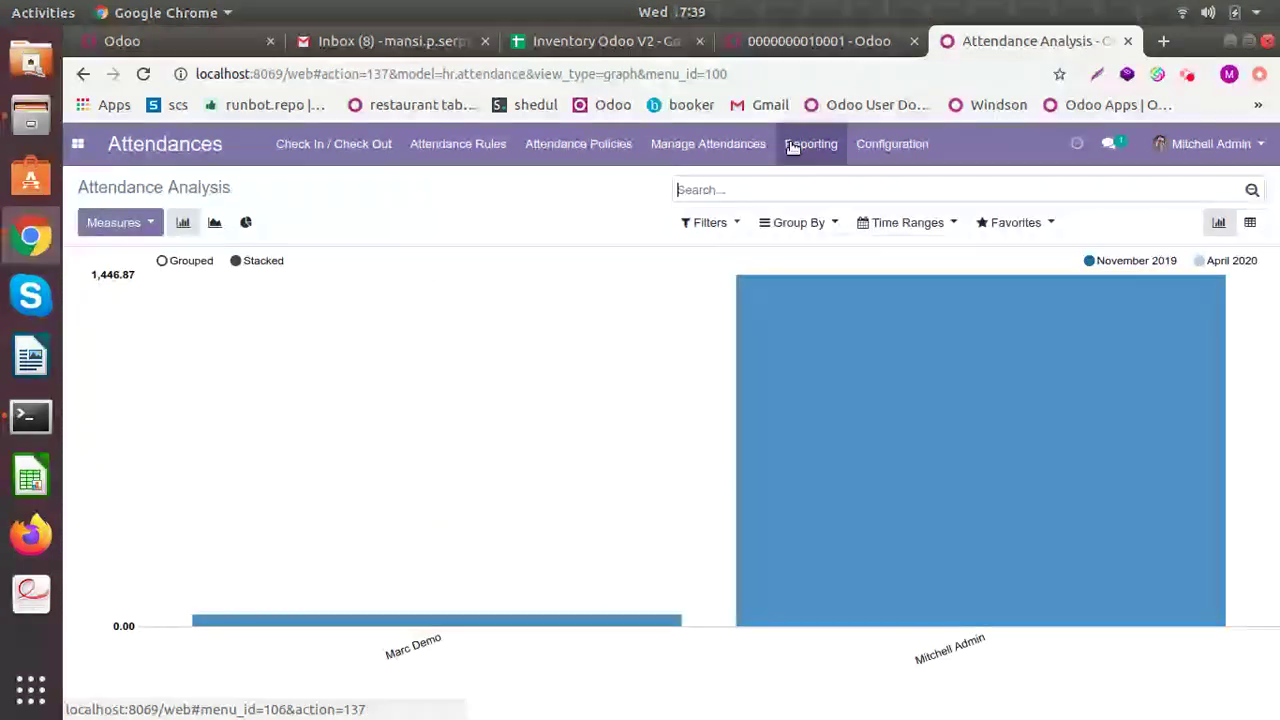
click(125, 224)
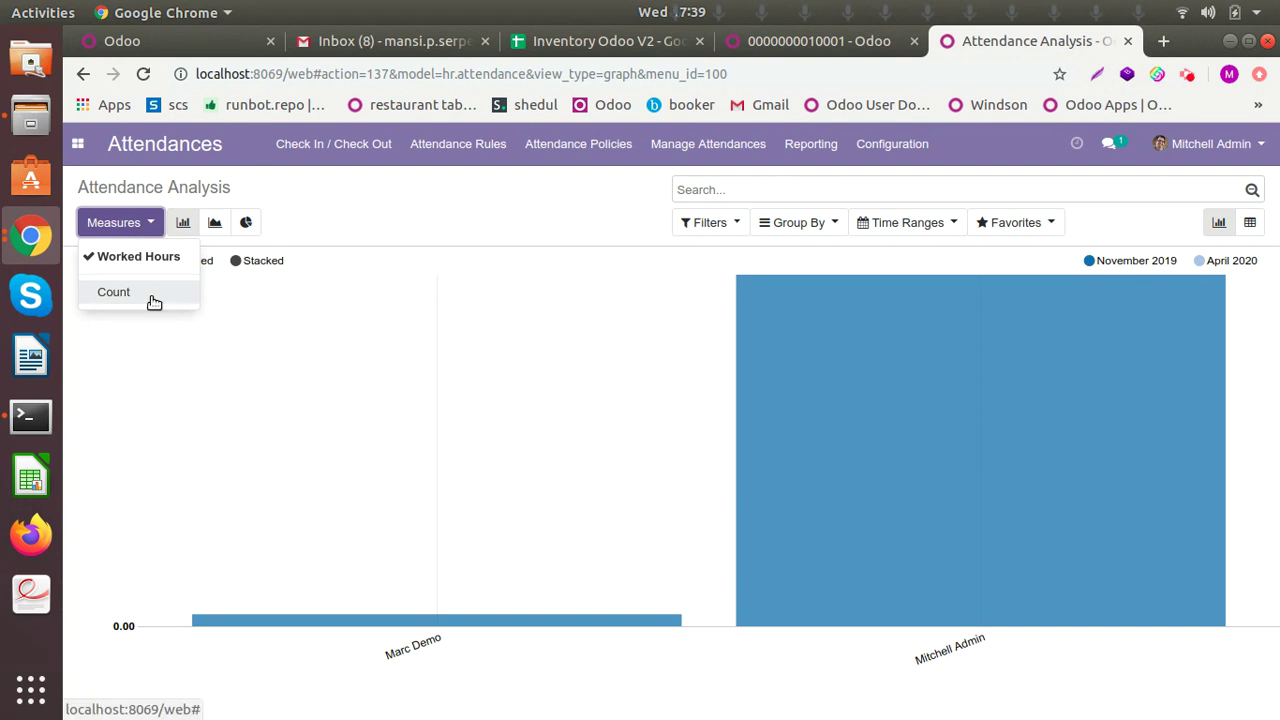
click(444, 672)
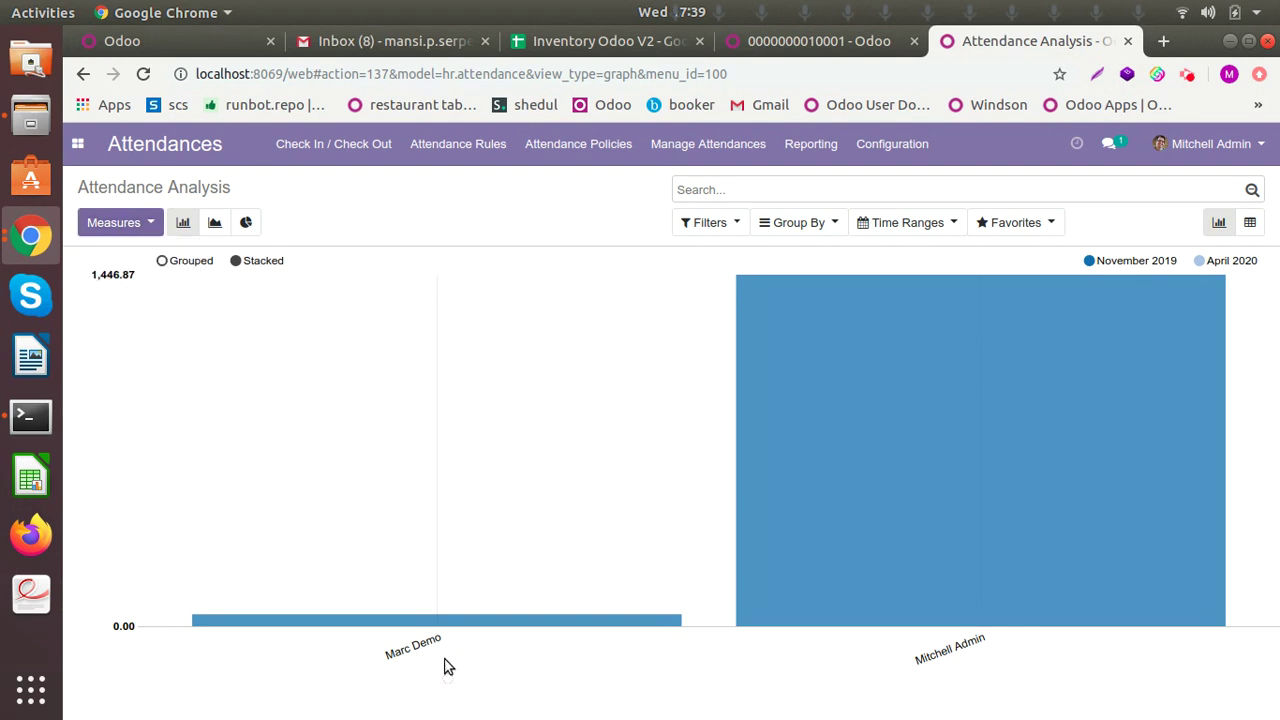
mouse_move(891, 360)
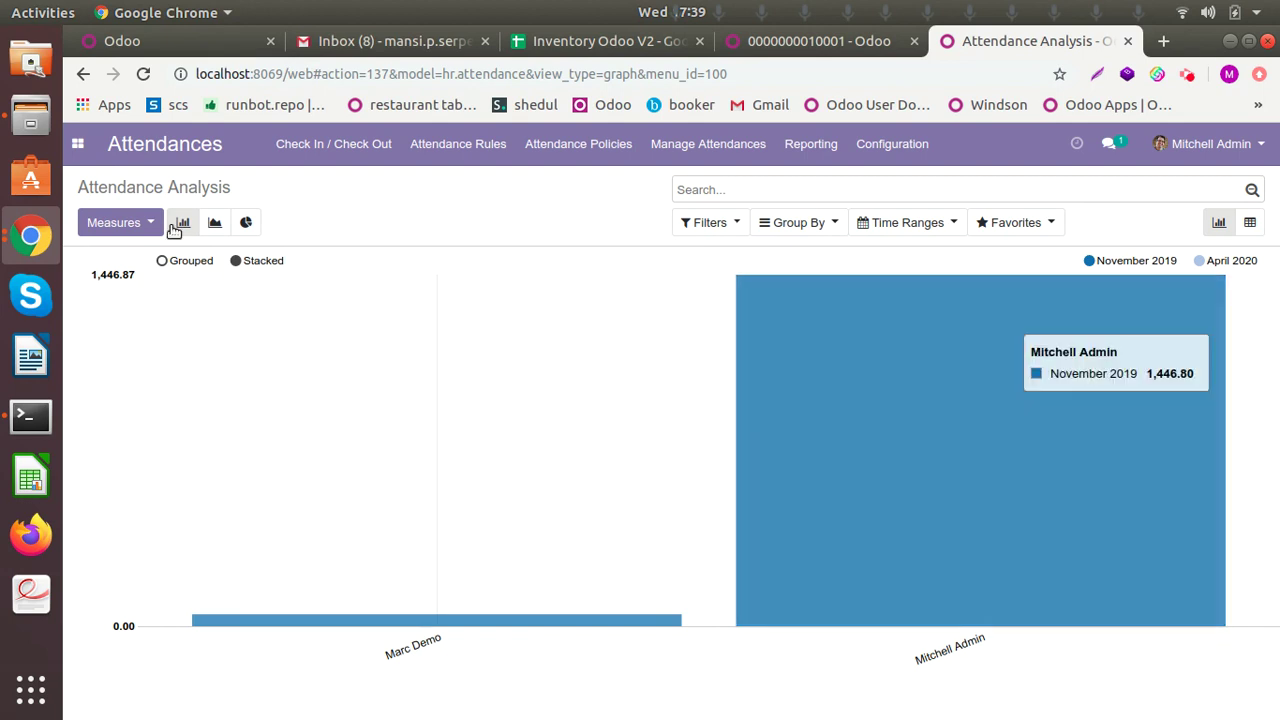
- Switch the attendance analysis measure to Count and display the report as a pie chart
click(117, 224)
click(136, 291)
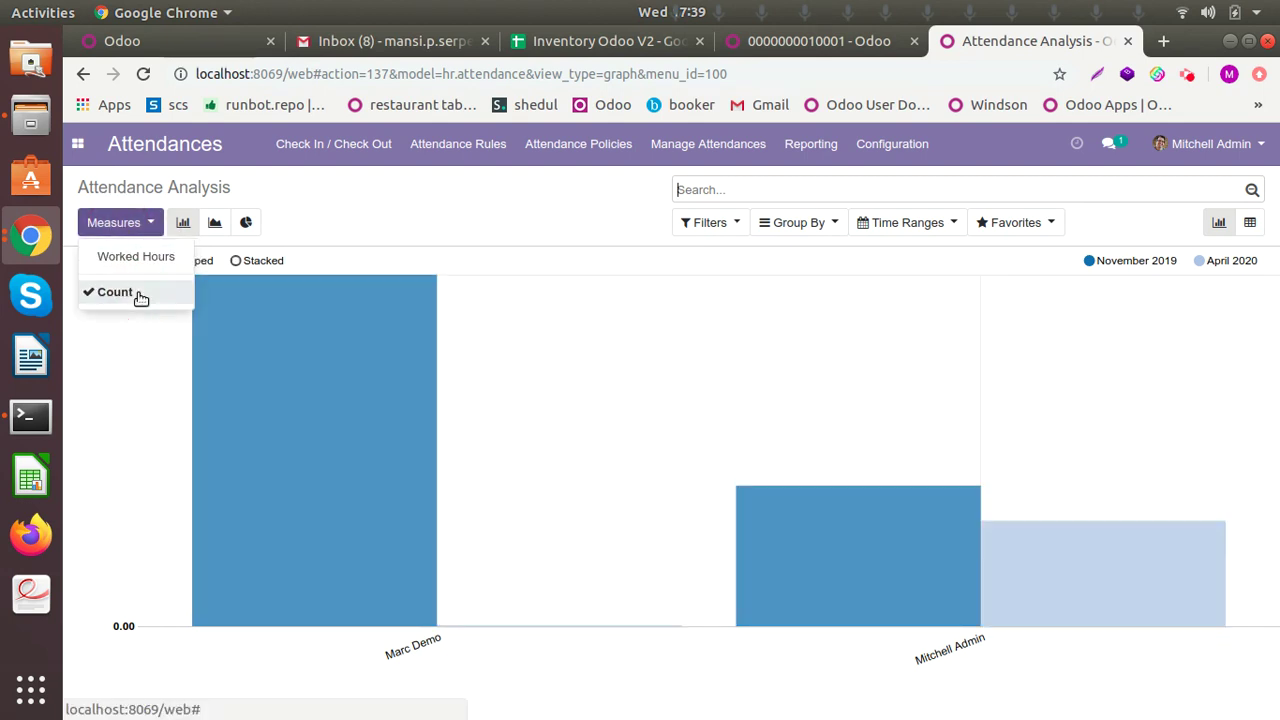
click(247, 224)
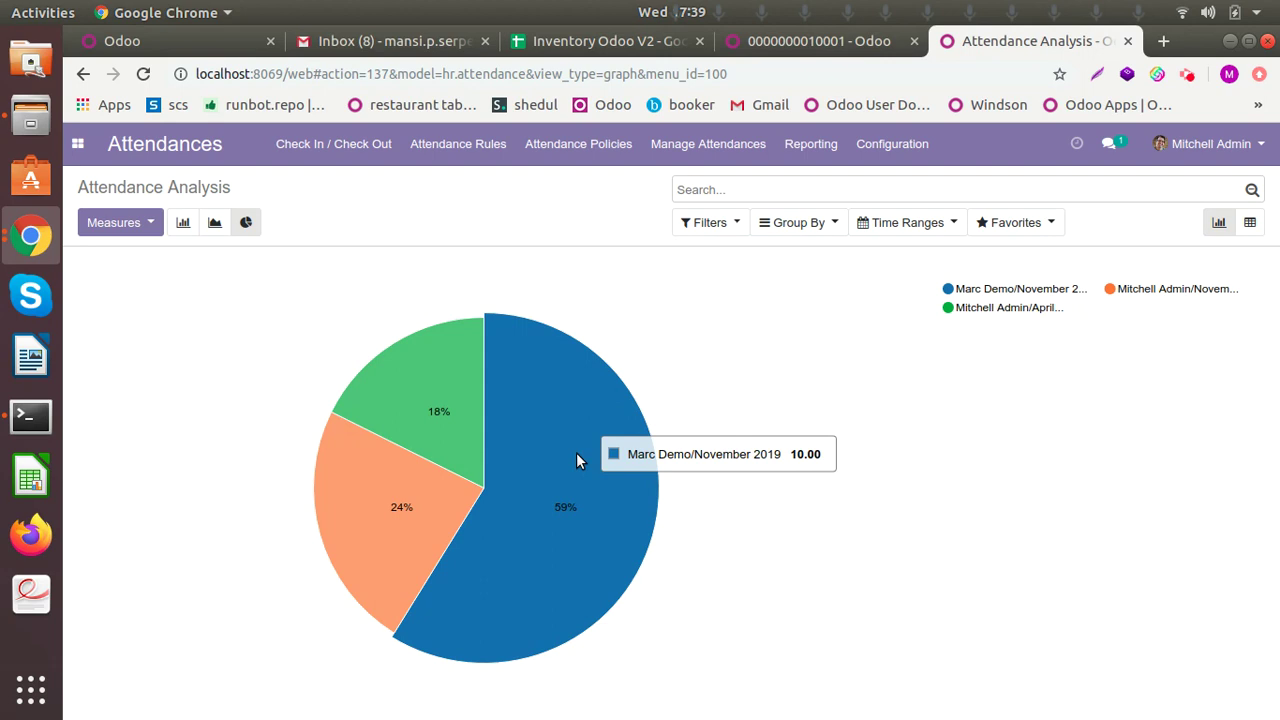
- Filter the attendance analysis by My Attendances, view the check-in date filter options, and group the report by Employee
click(717, 225)
click(760, 259)
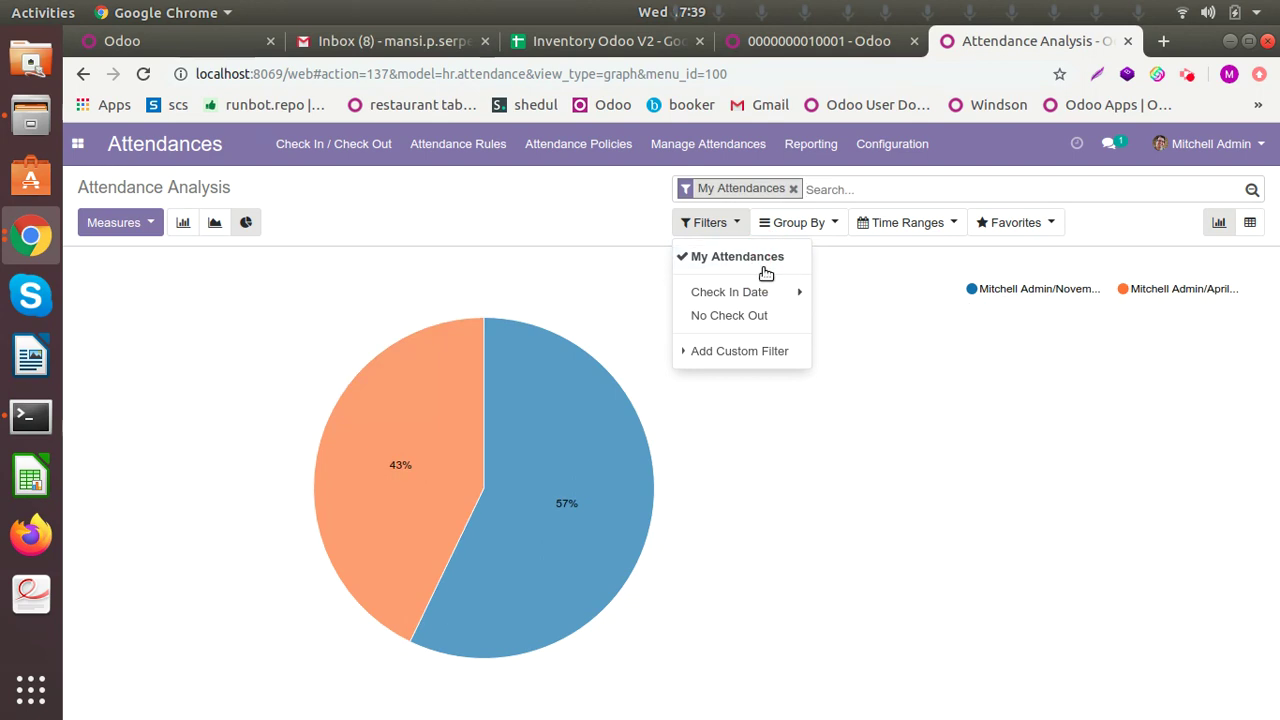
click(774, 300)
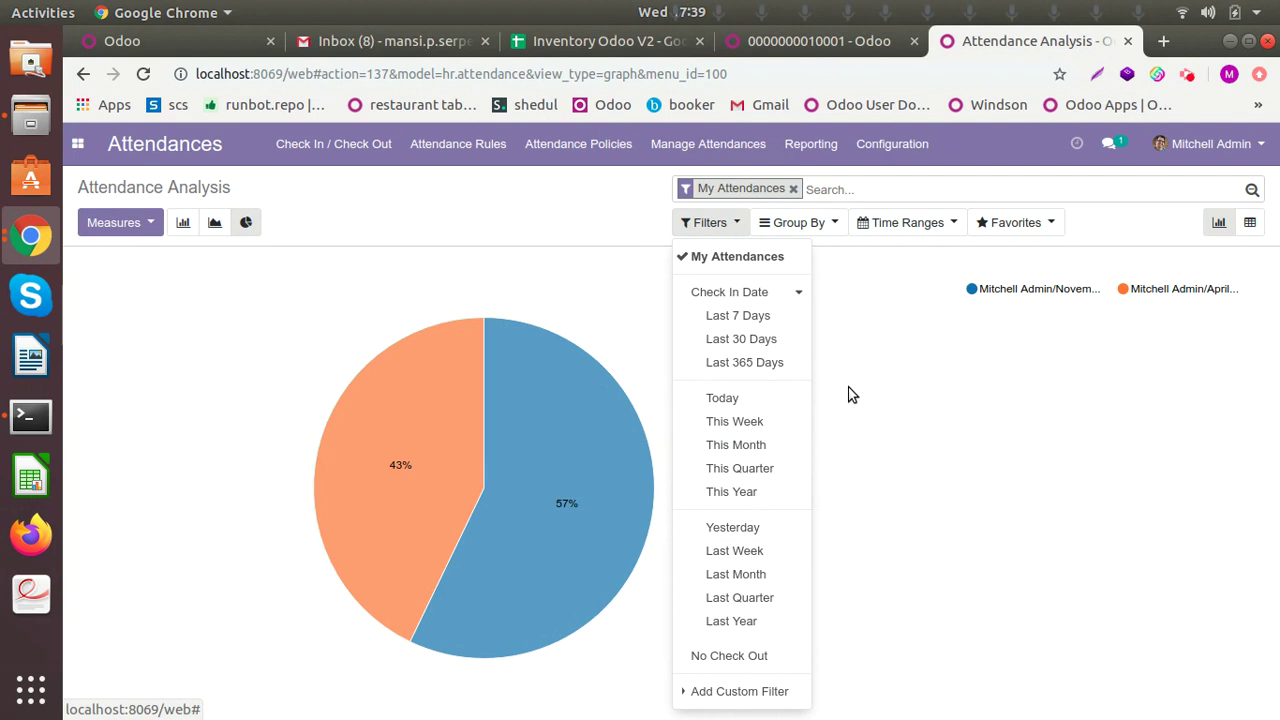
click(818, 224)
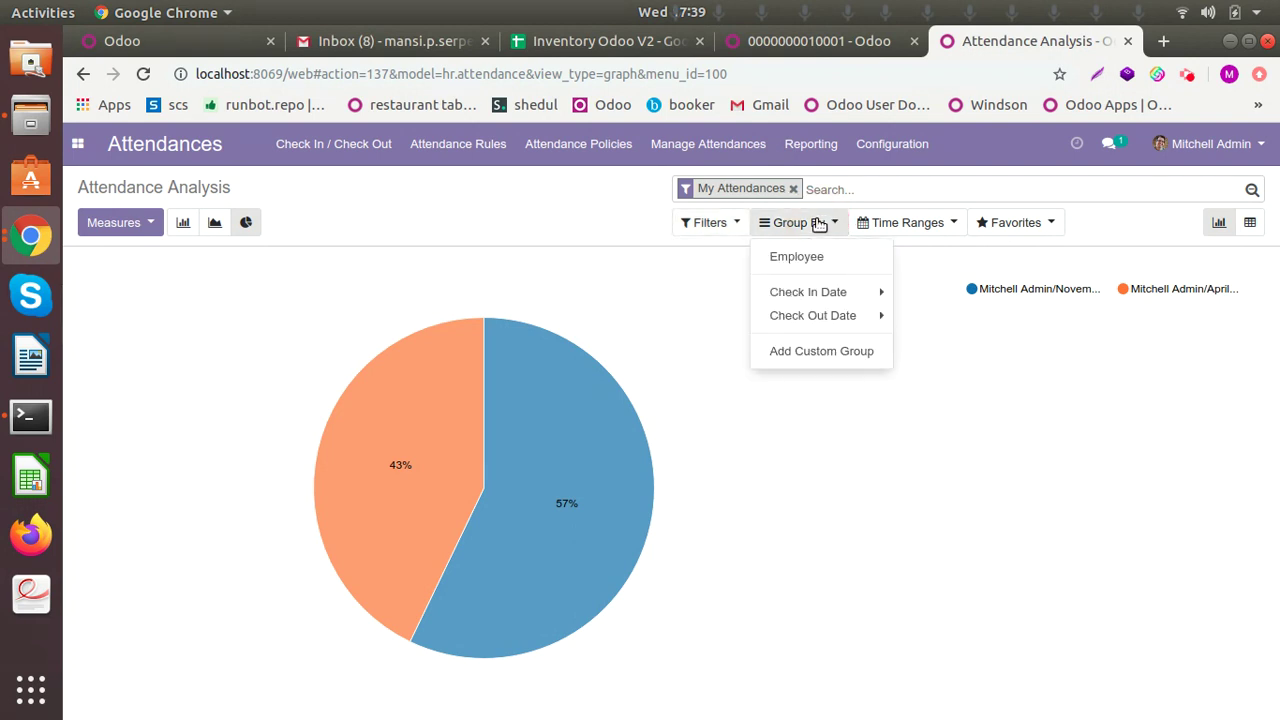
click(814, 258)
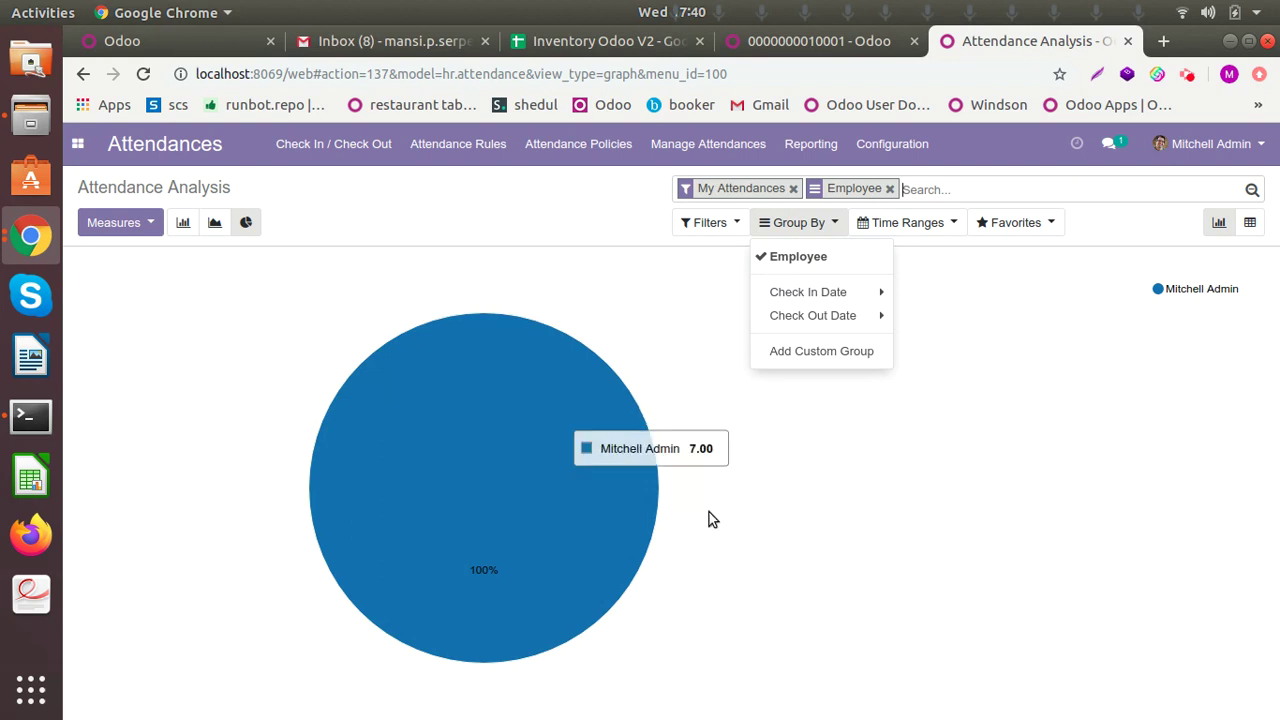
click(740, 495)
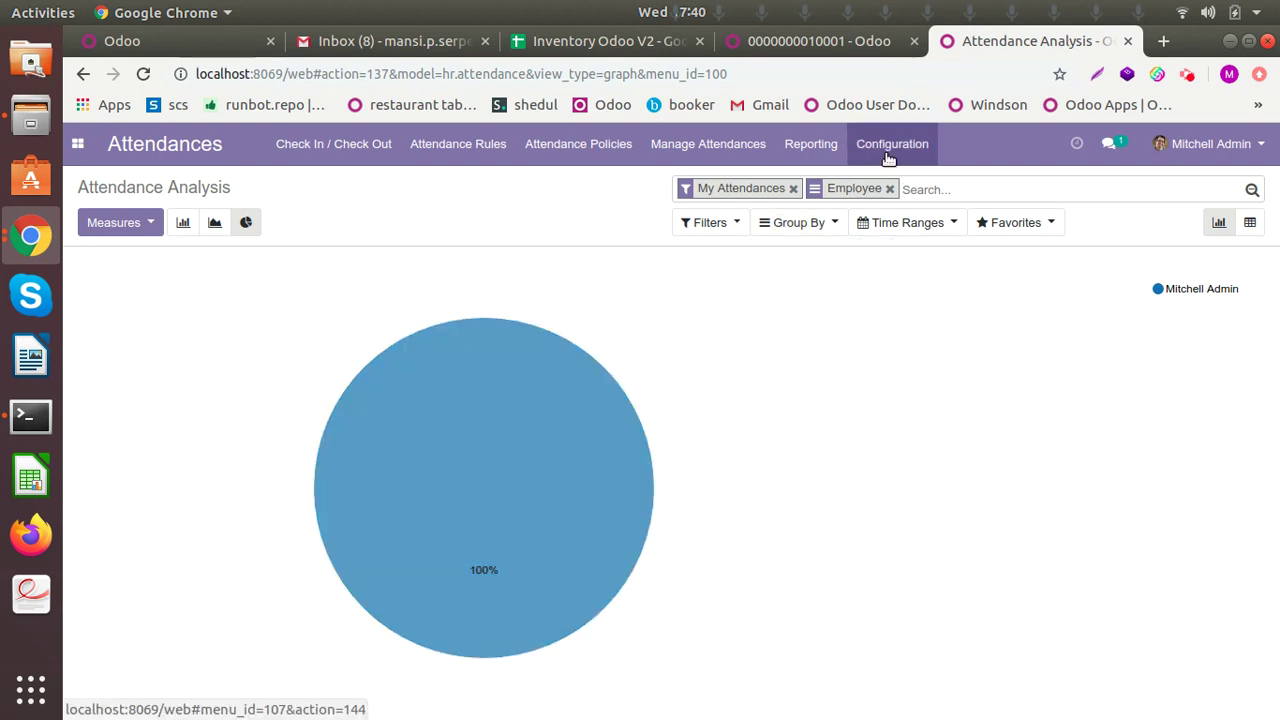